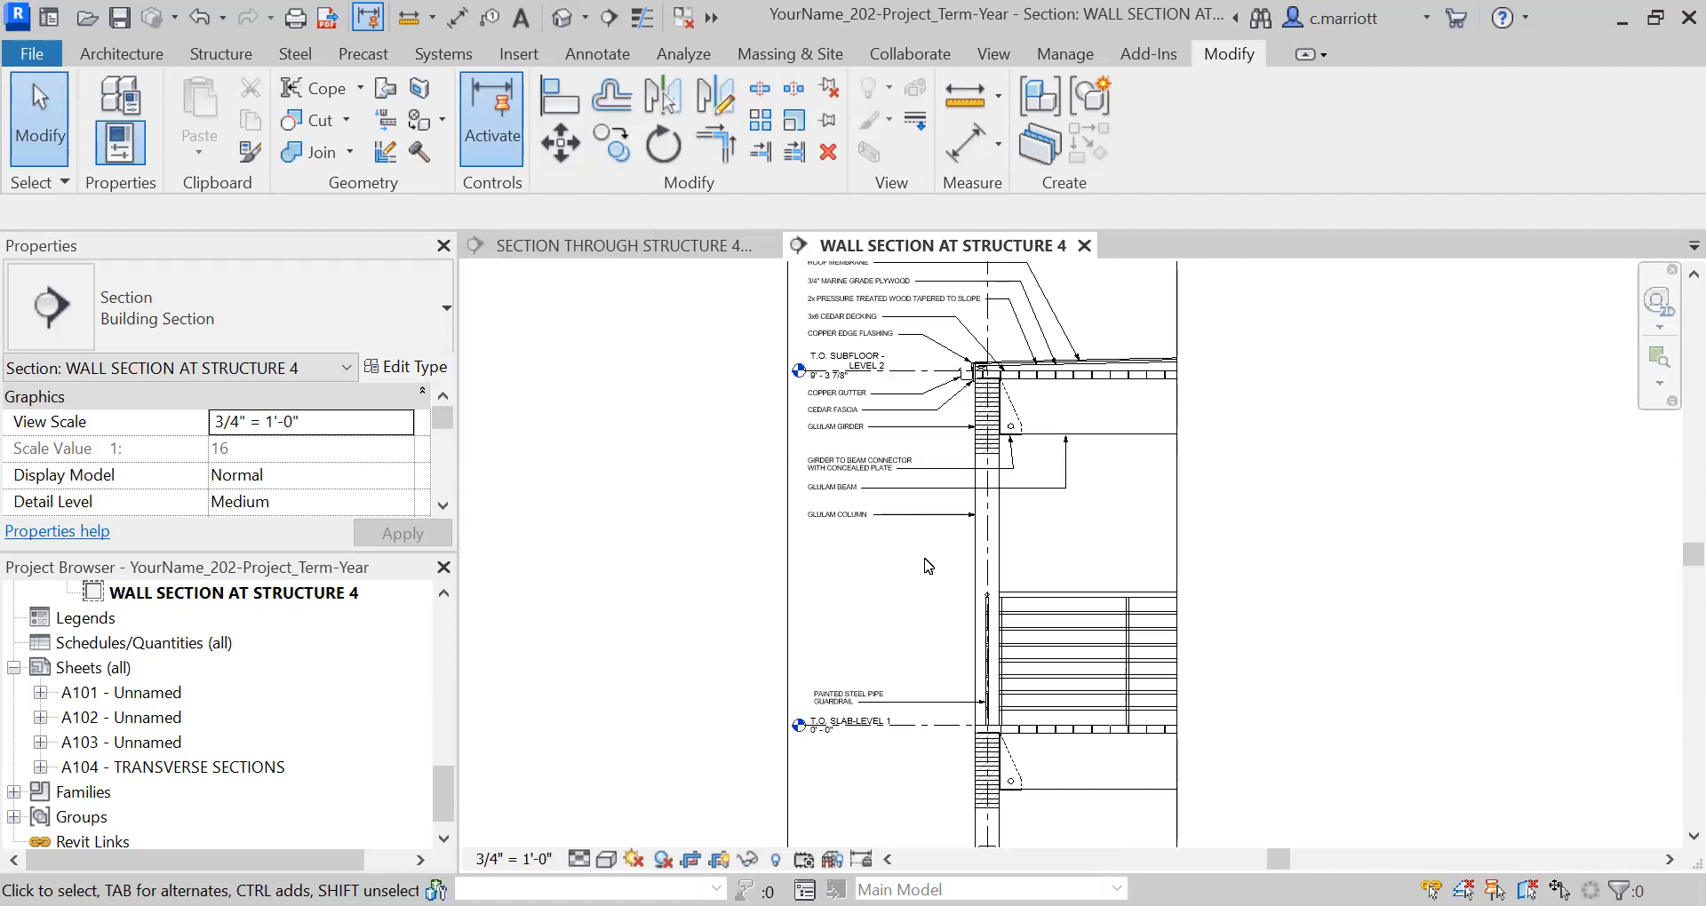
Examine the full-height wall section, from the roof notes down past both levels to the post base and concrete pier
scroll(924, 464, "up", 1)
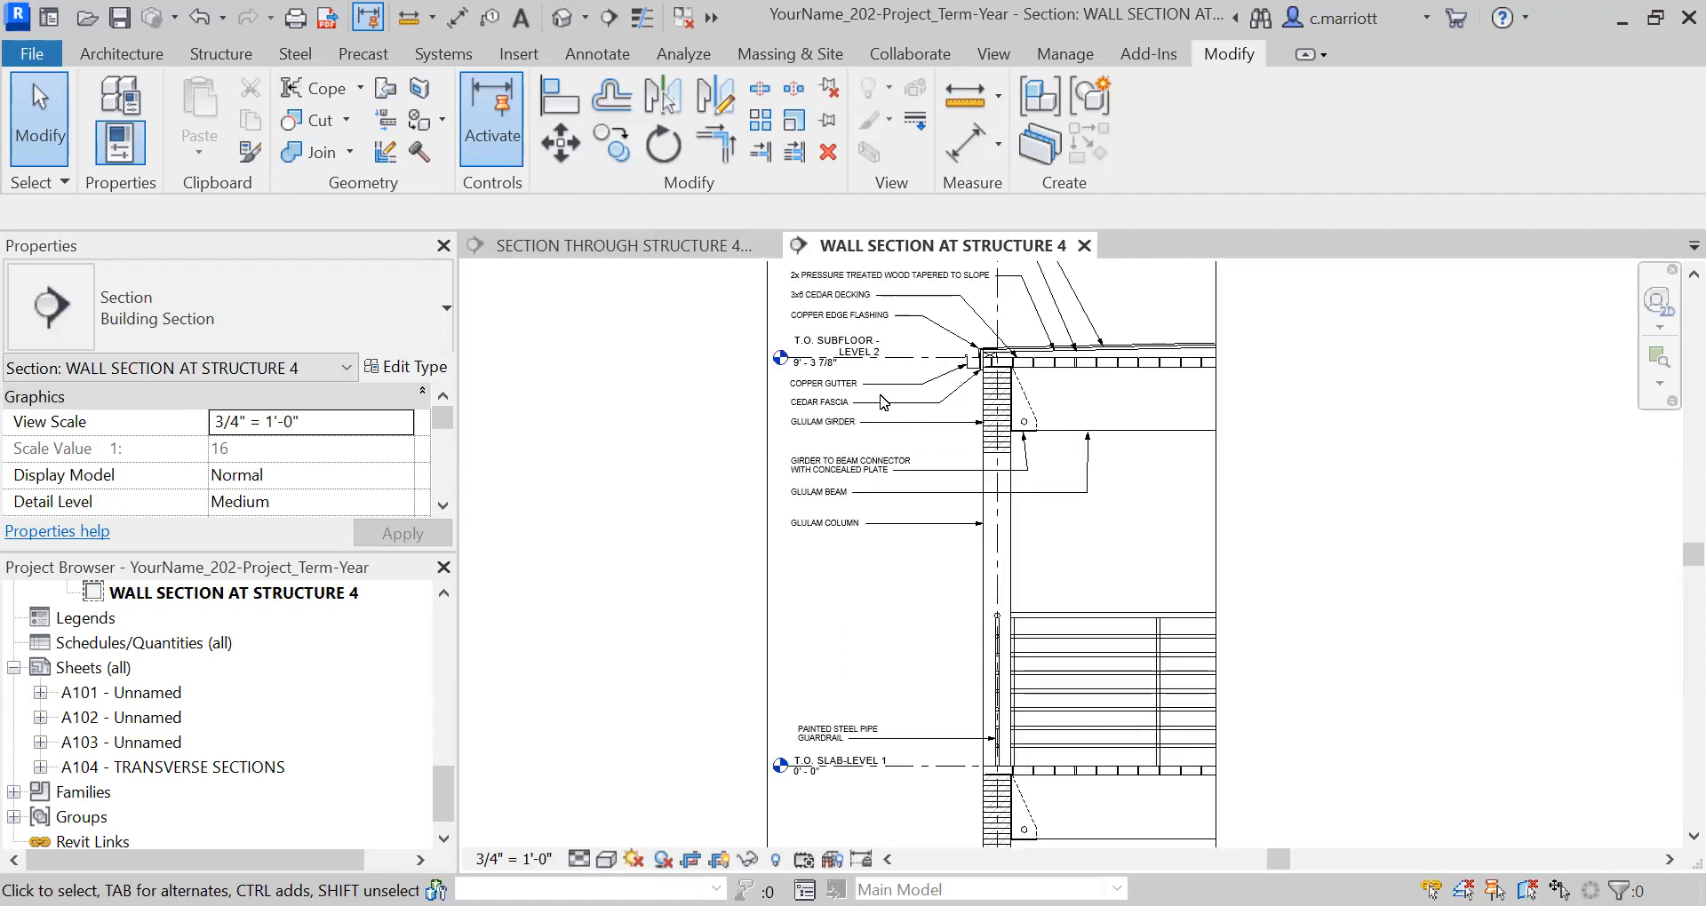
scroll(852, 383, "up", 2)
middle_click_drag(998, 505, 974, 598)
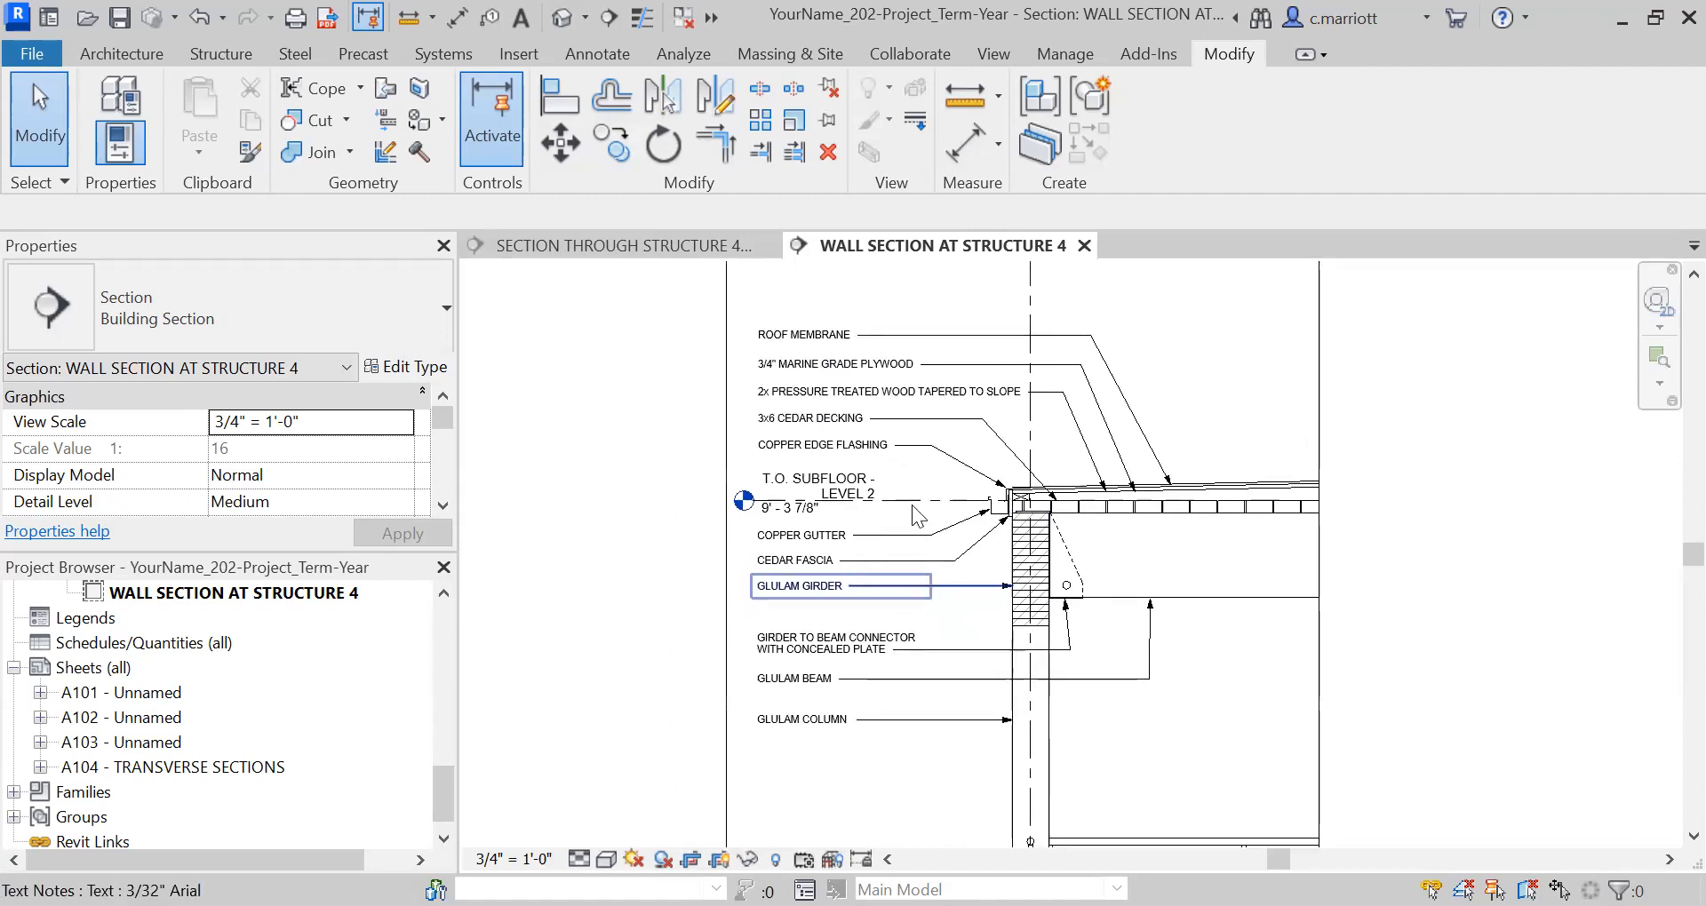
scroll(966, 546, "up", 1)
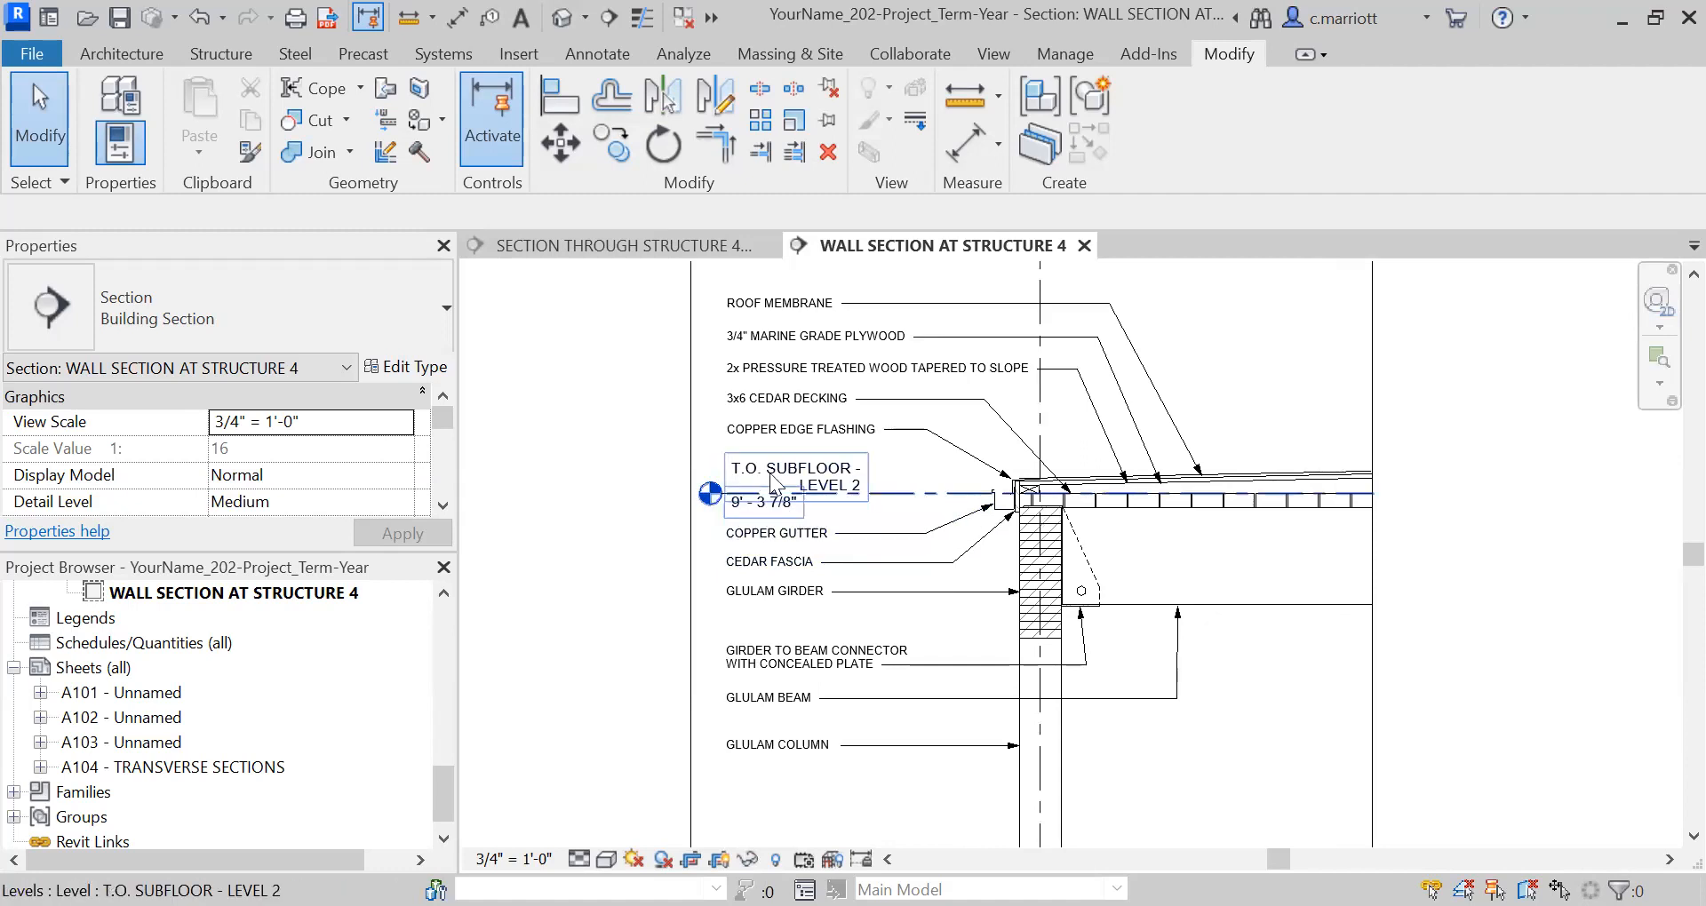
scroll(773, 484, "down", 1)
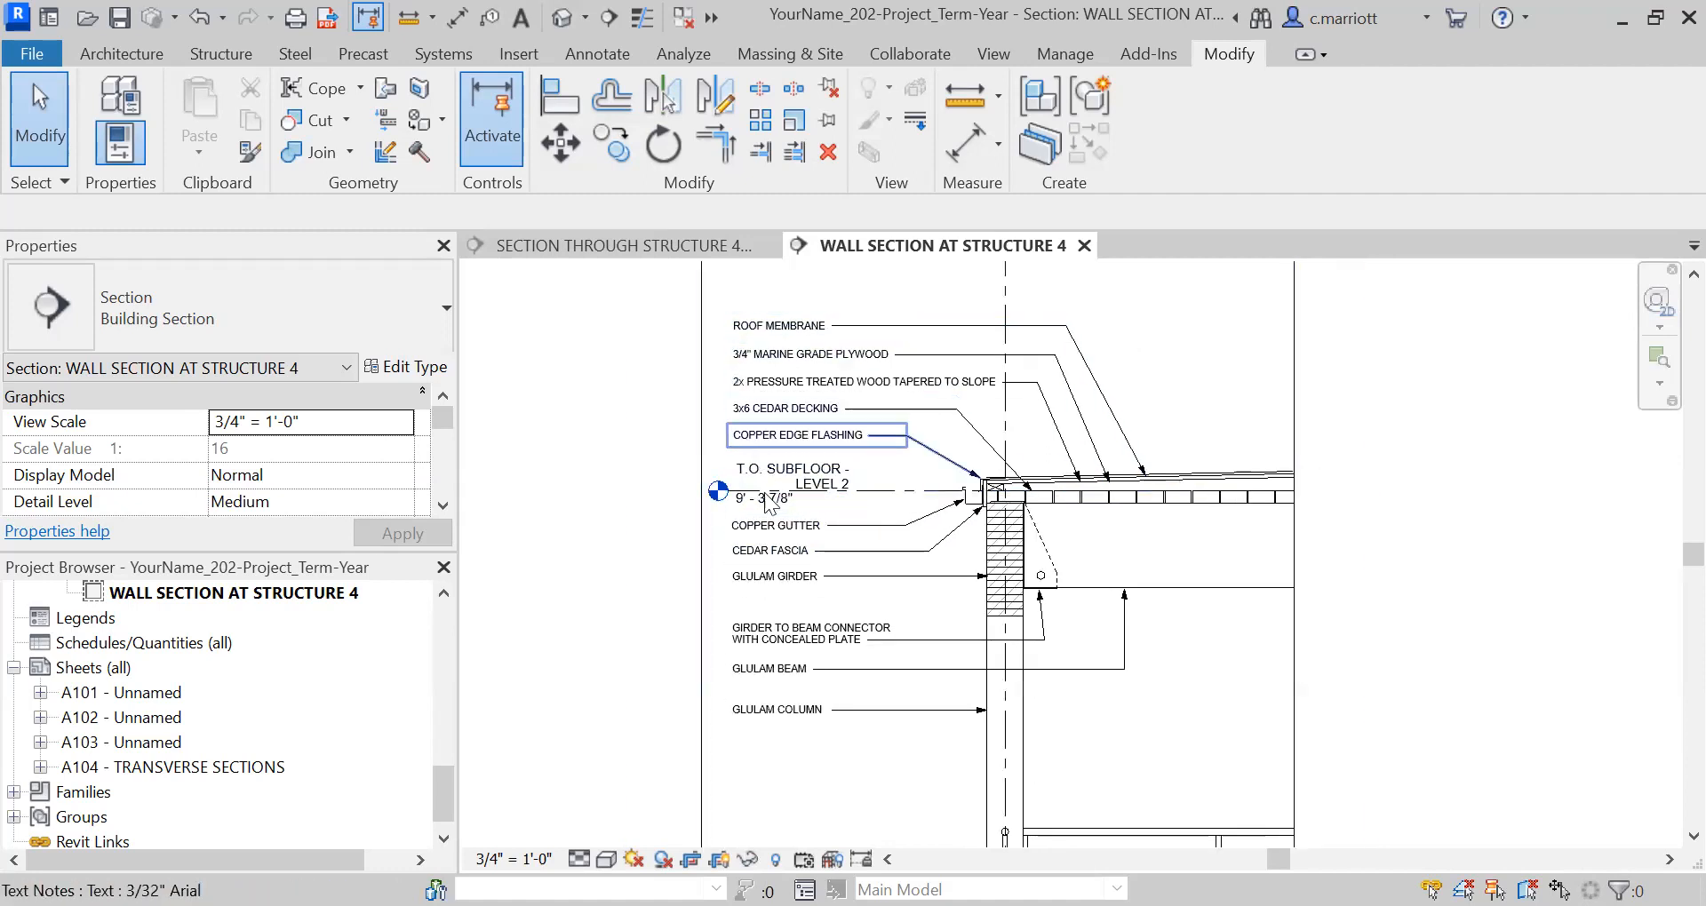
scroll(755, 671, "down", 2)
middle_click_drag(755, 667, 779, 465)
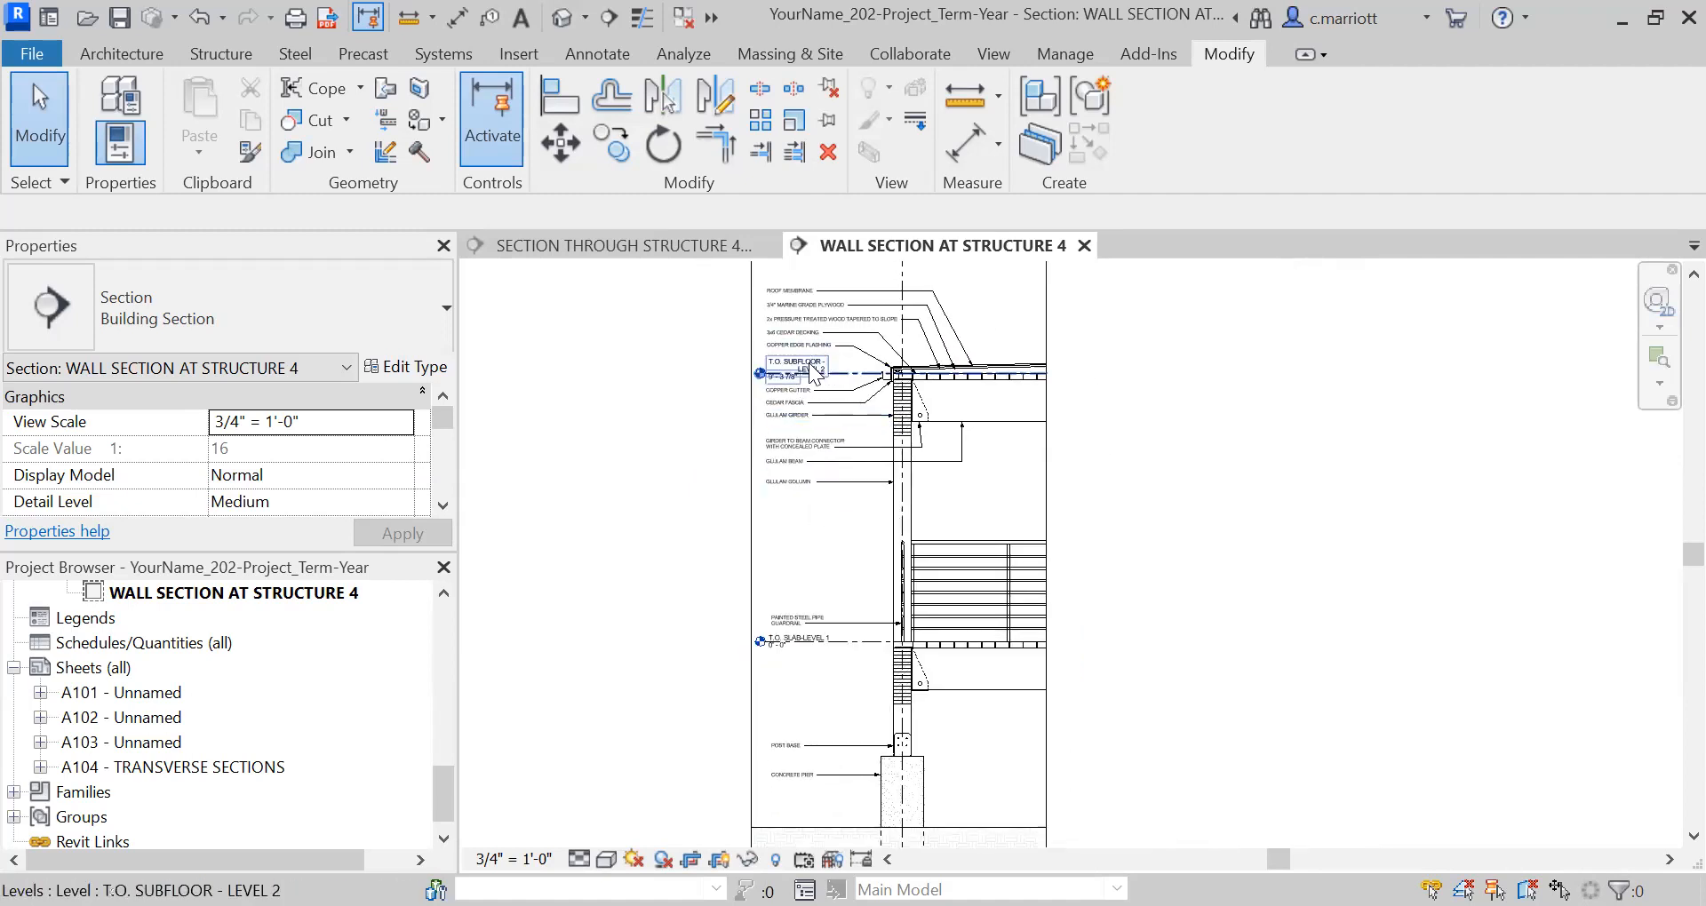
scroll(809, 633, "up", 1)
middle_click_drag(809, 633, 830, 457)
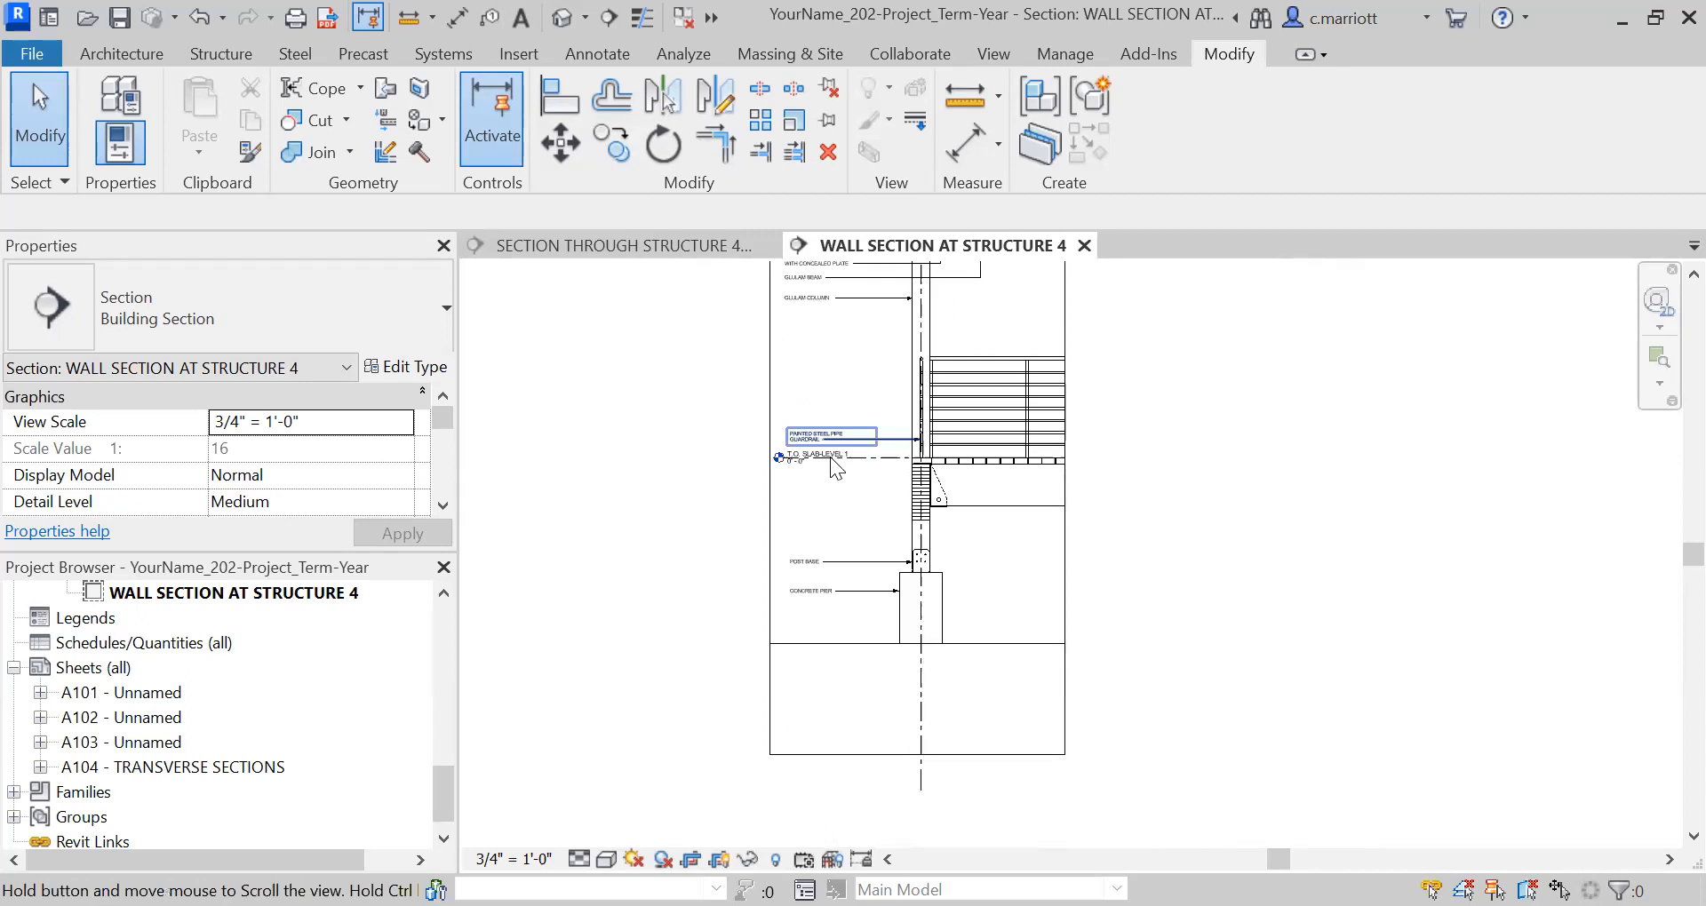
scroll(906, 577, "up", 1)
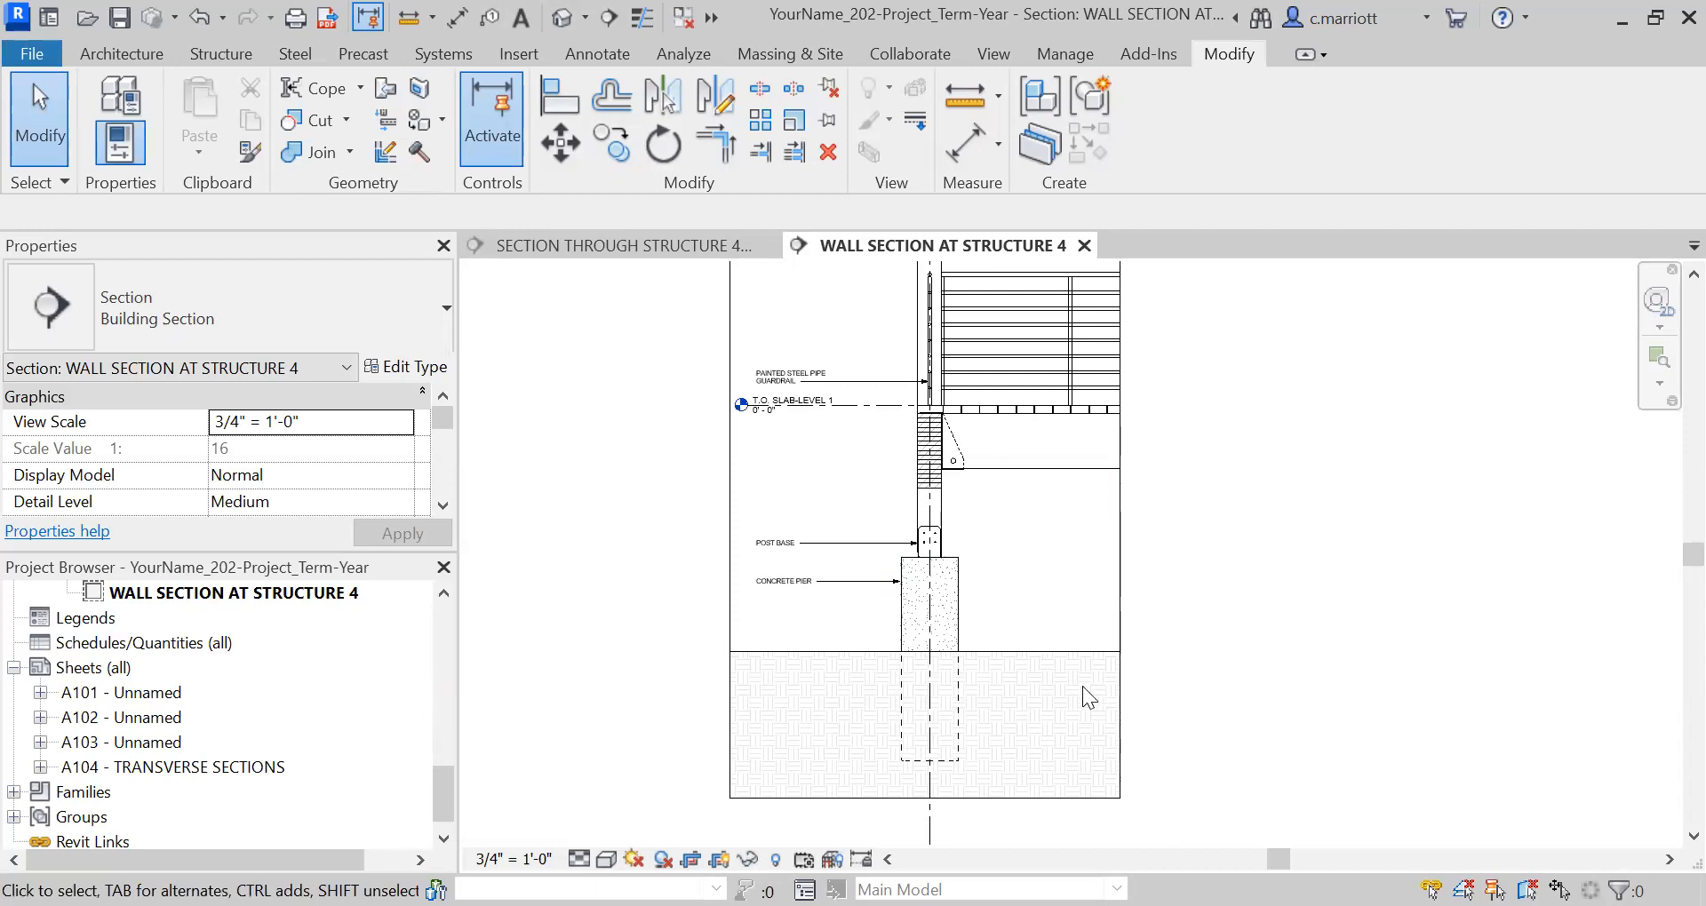
scroll(943, 451, "down", 1)
middle_click_drag(892, 422, 891, 791)
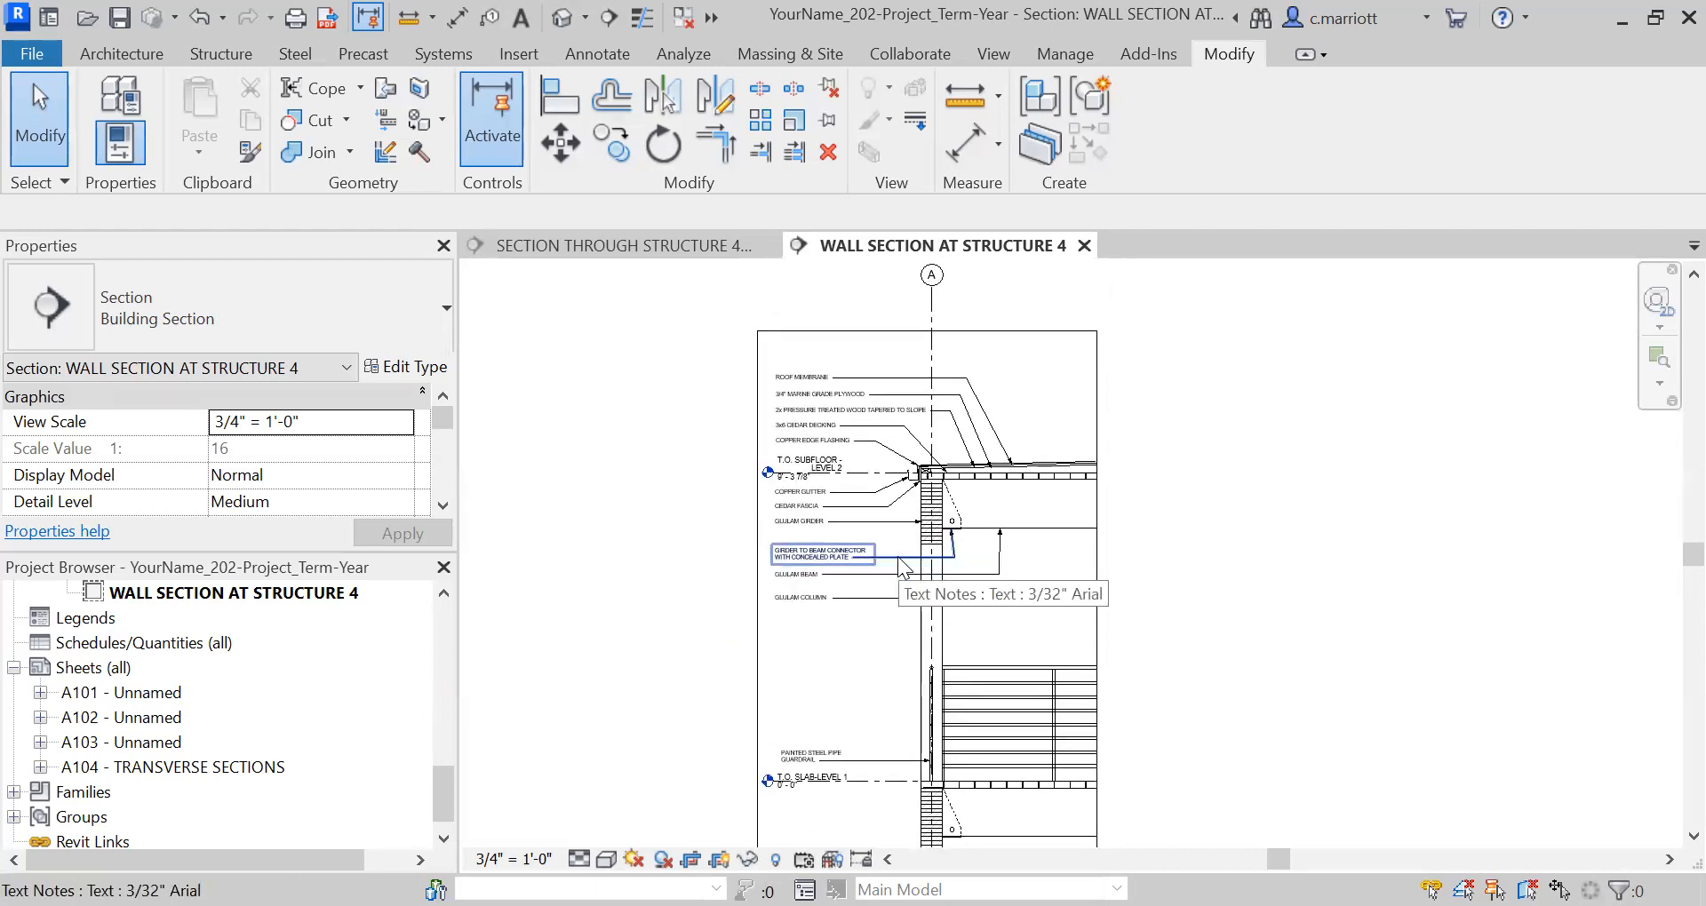
middle_click_drag(882, 579, 897, 434)
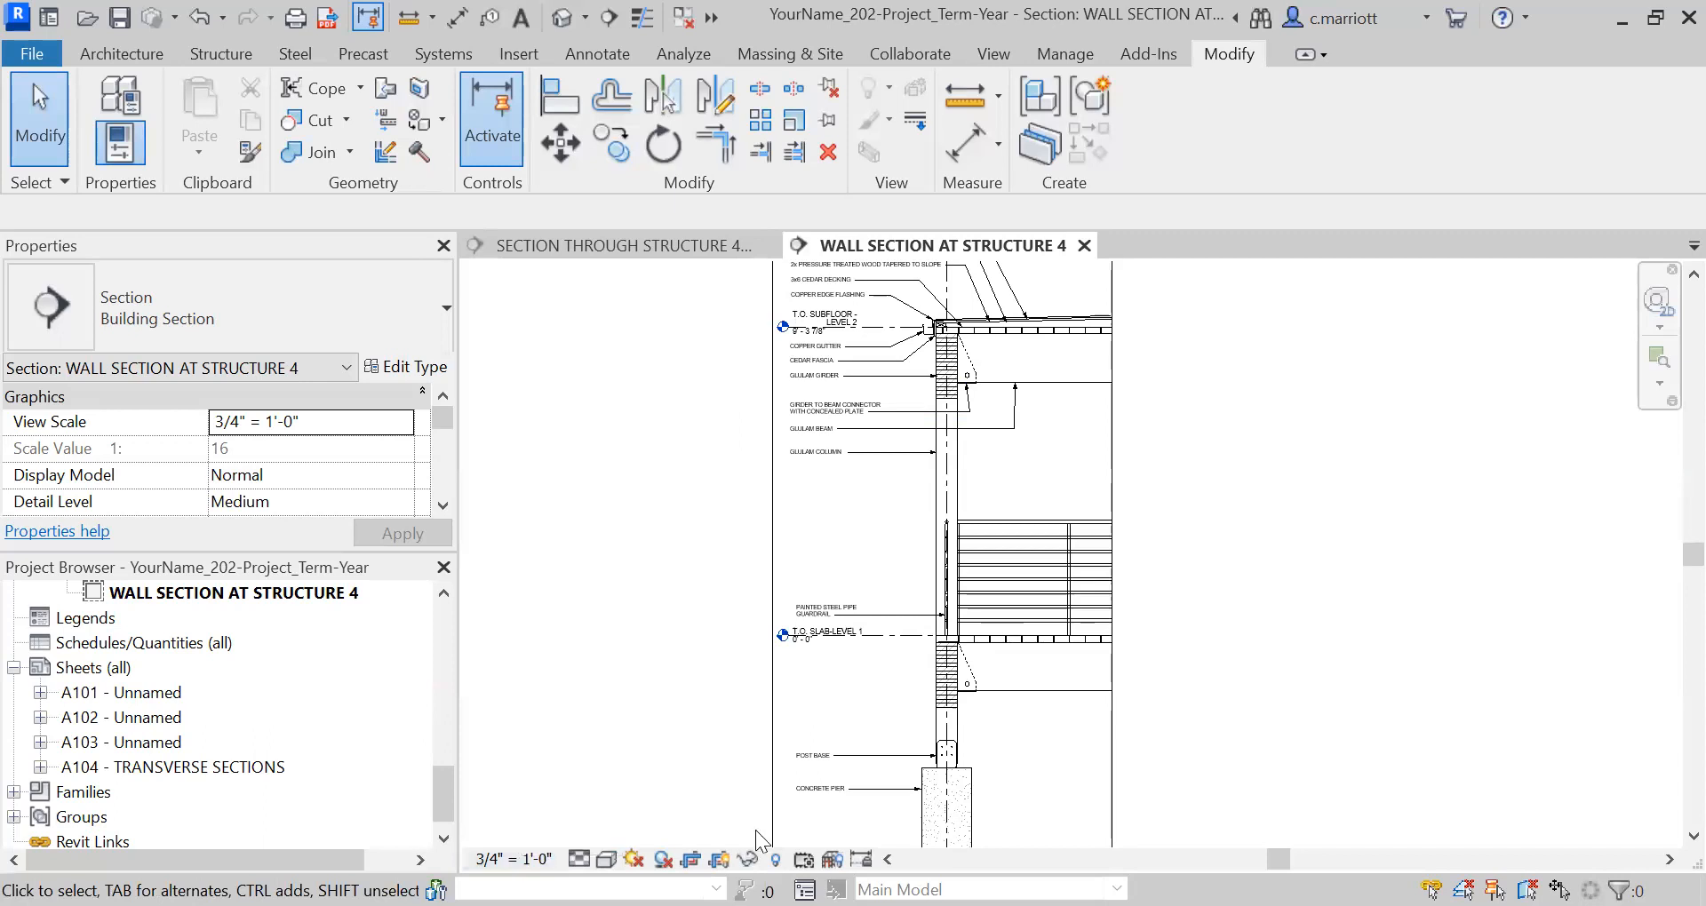
Move the arrow tip of the 3/4" MARINE GRADE PLYWOOD note up onto the middle line of the sloped roof
middle_click_drag(891, 494, 850, 701)
scroll(794, 508, "up", 2)
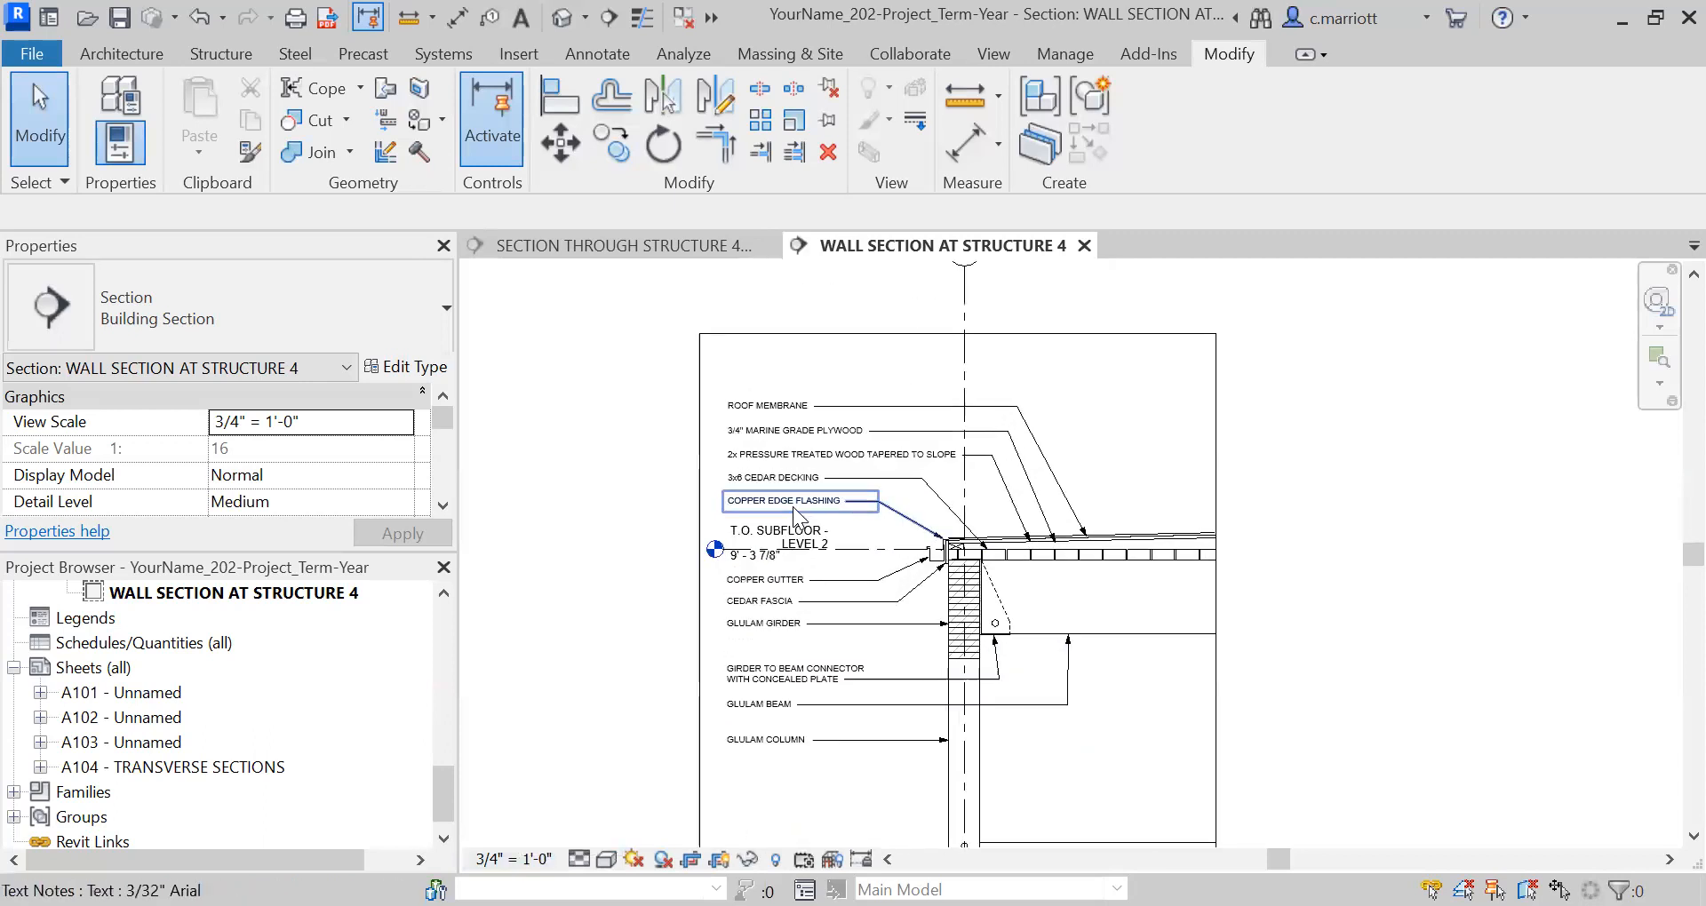
scroll(798, 508, "up", 2)
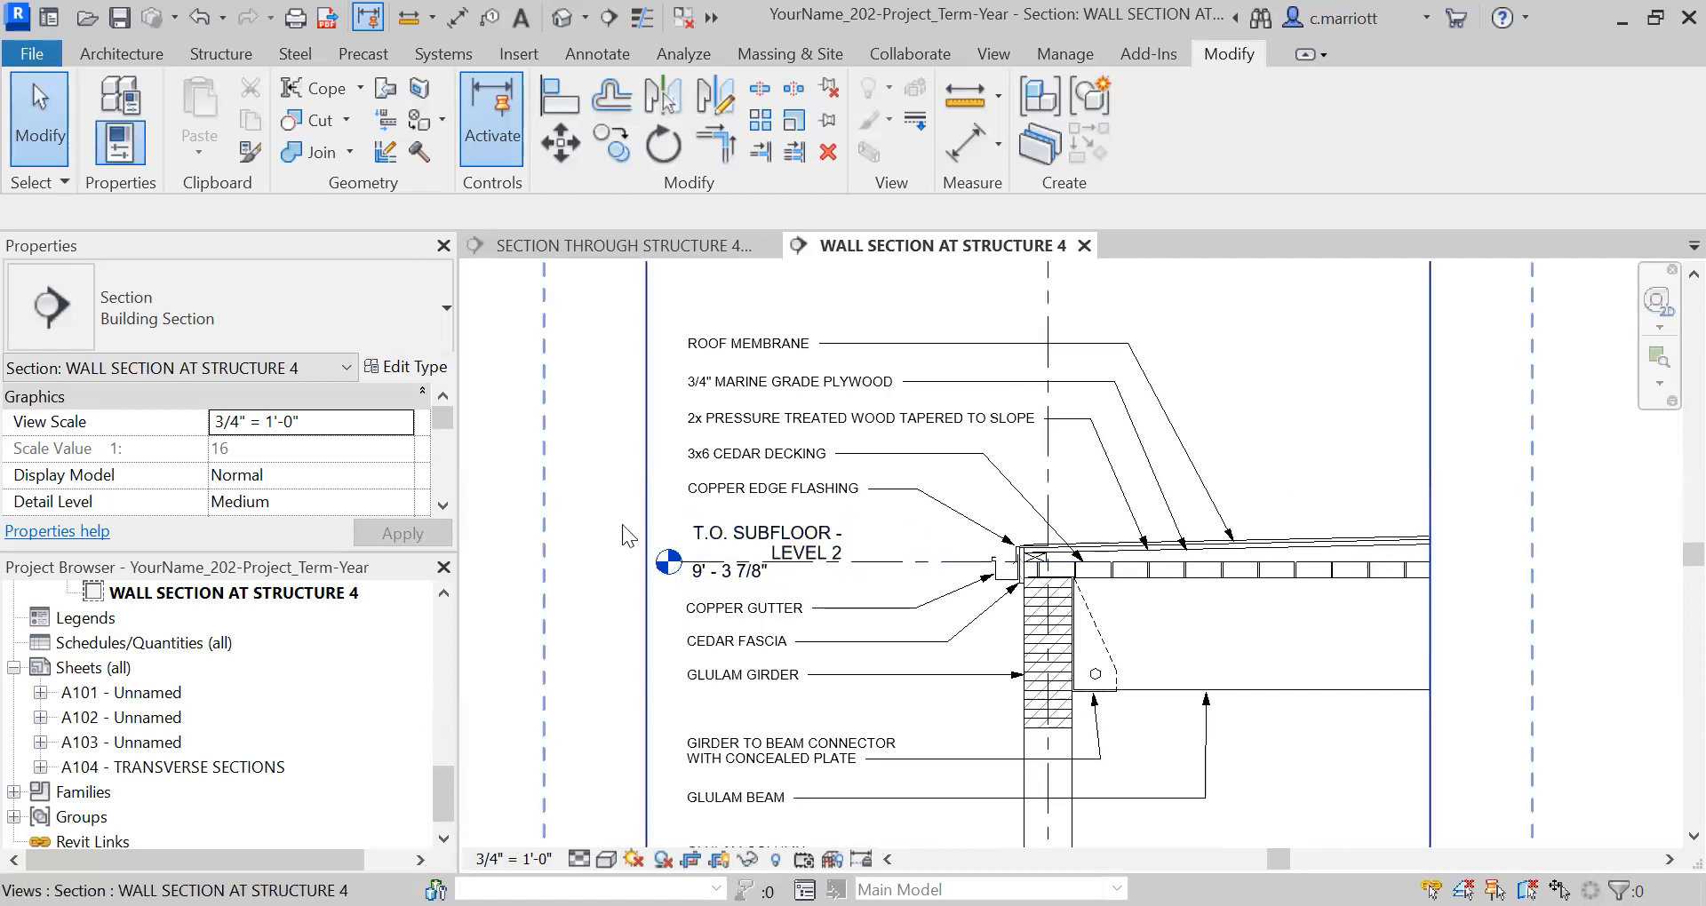
middle_click_drag(563, 513, 665, 518)
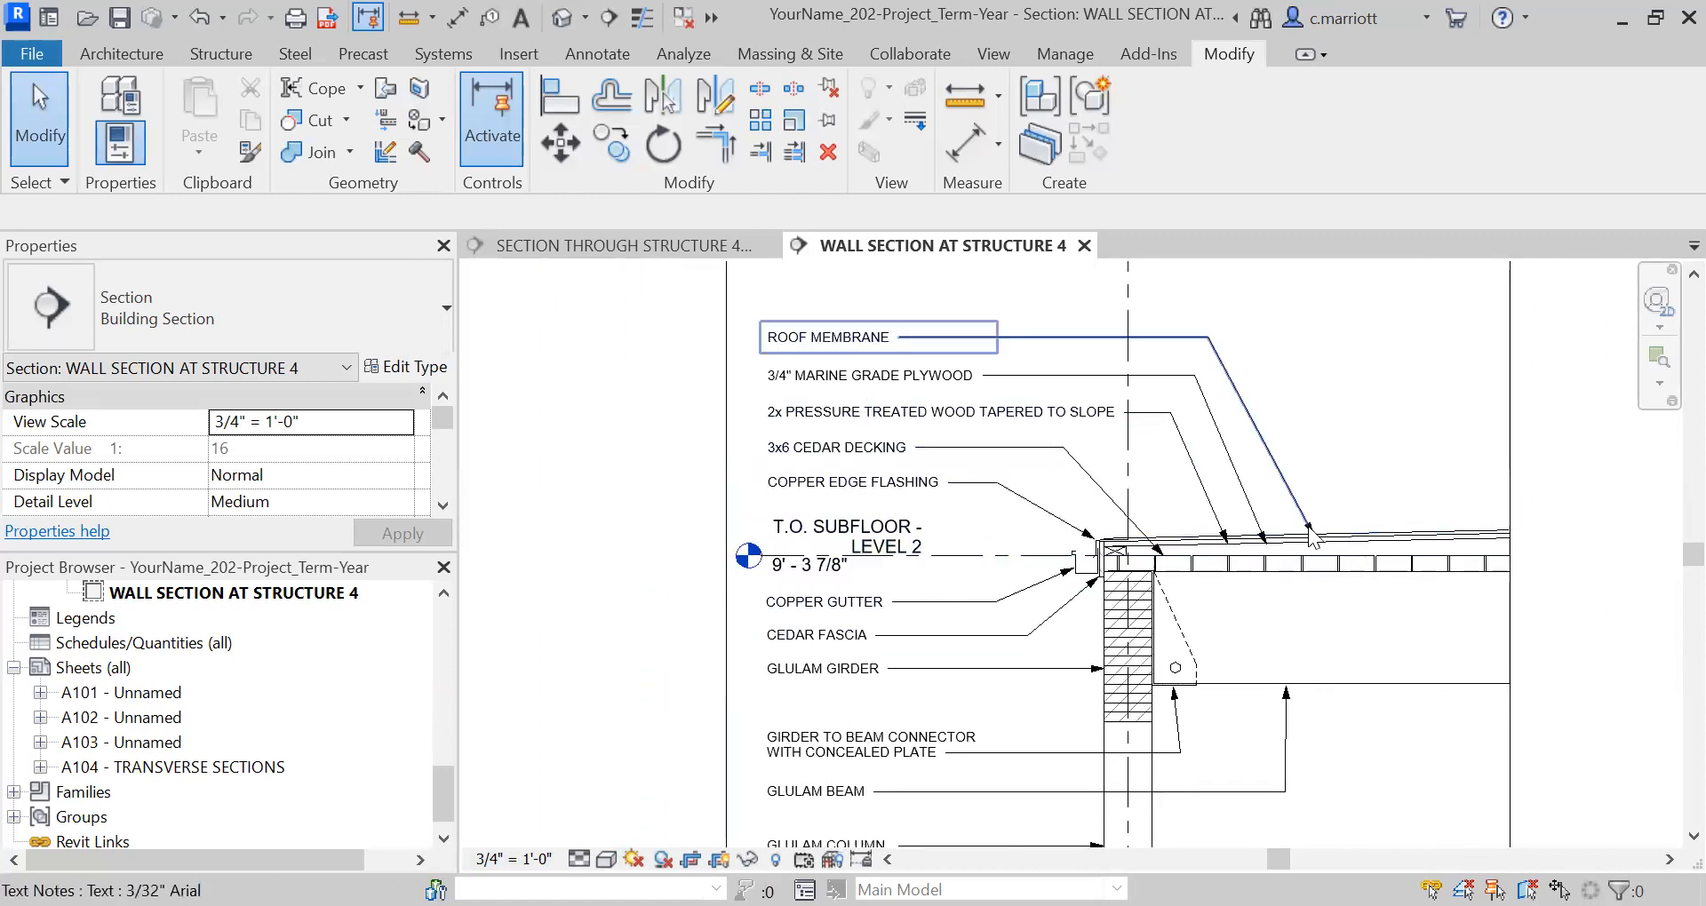
scroll(1324, 544, "up", 2)
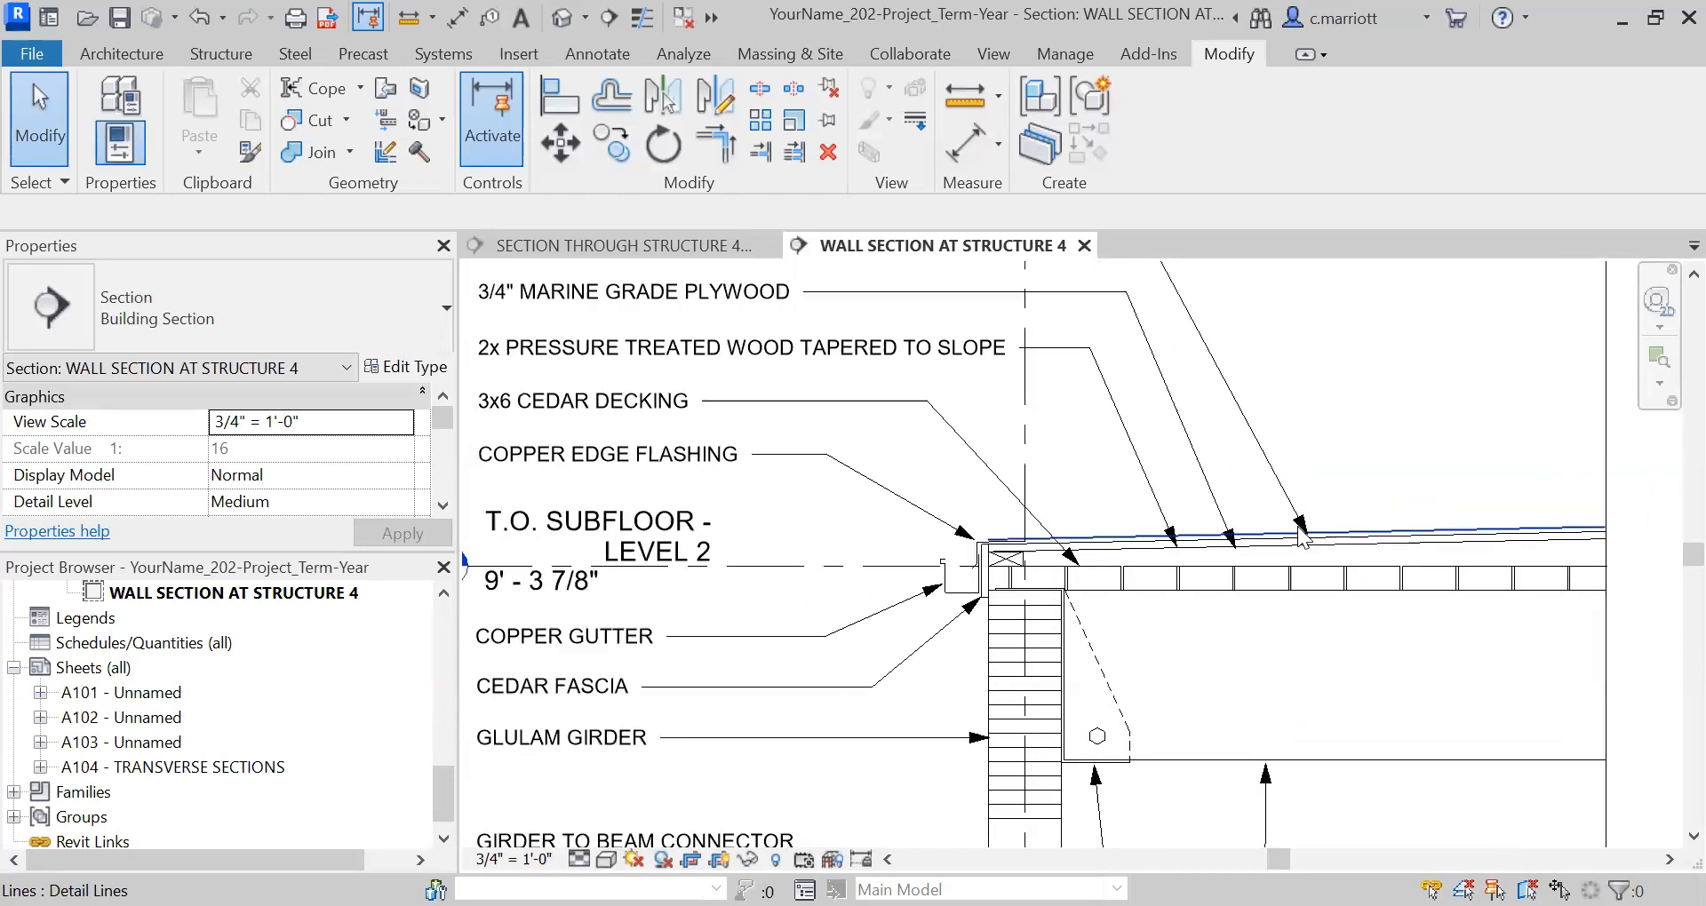
scroll(1306, 533, "down", 2)
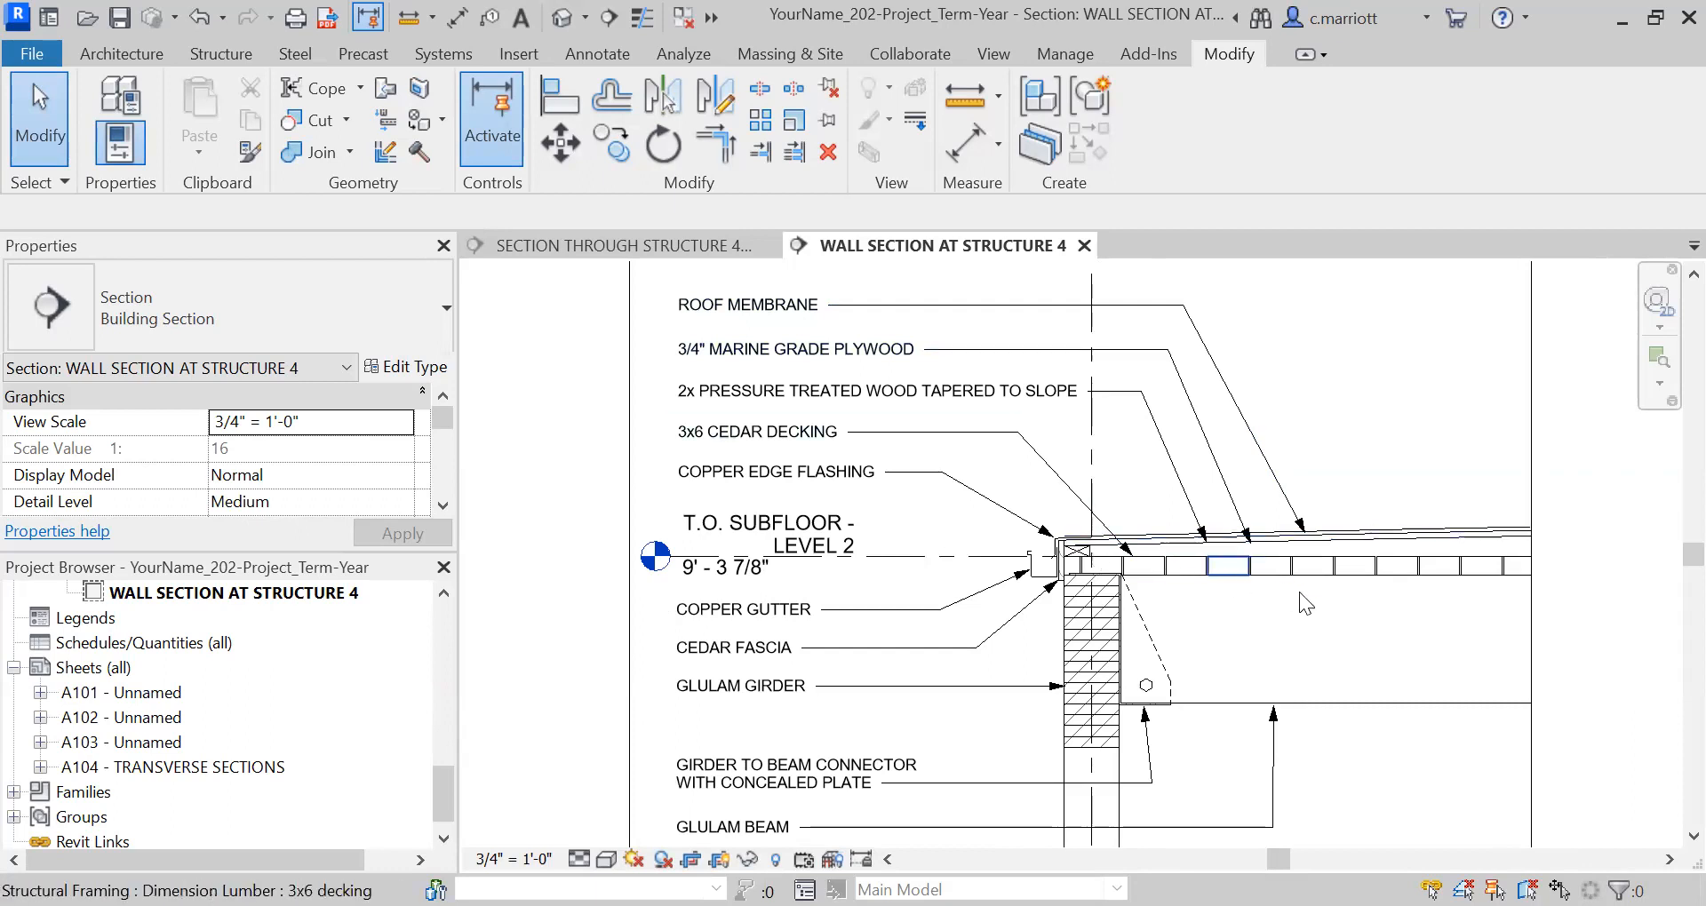
scroll(1224, 462, "up", 5)
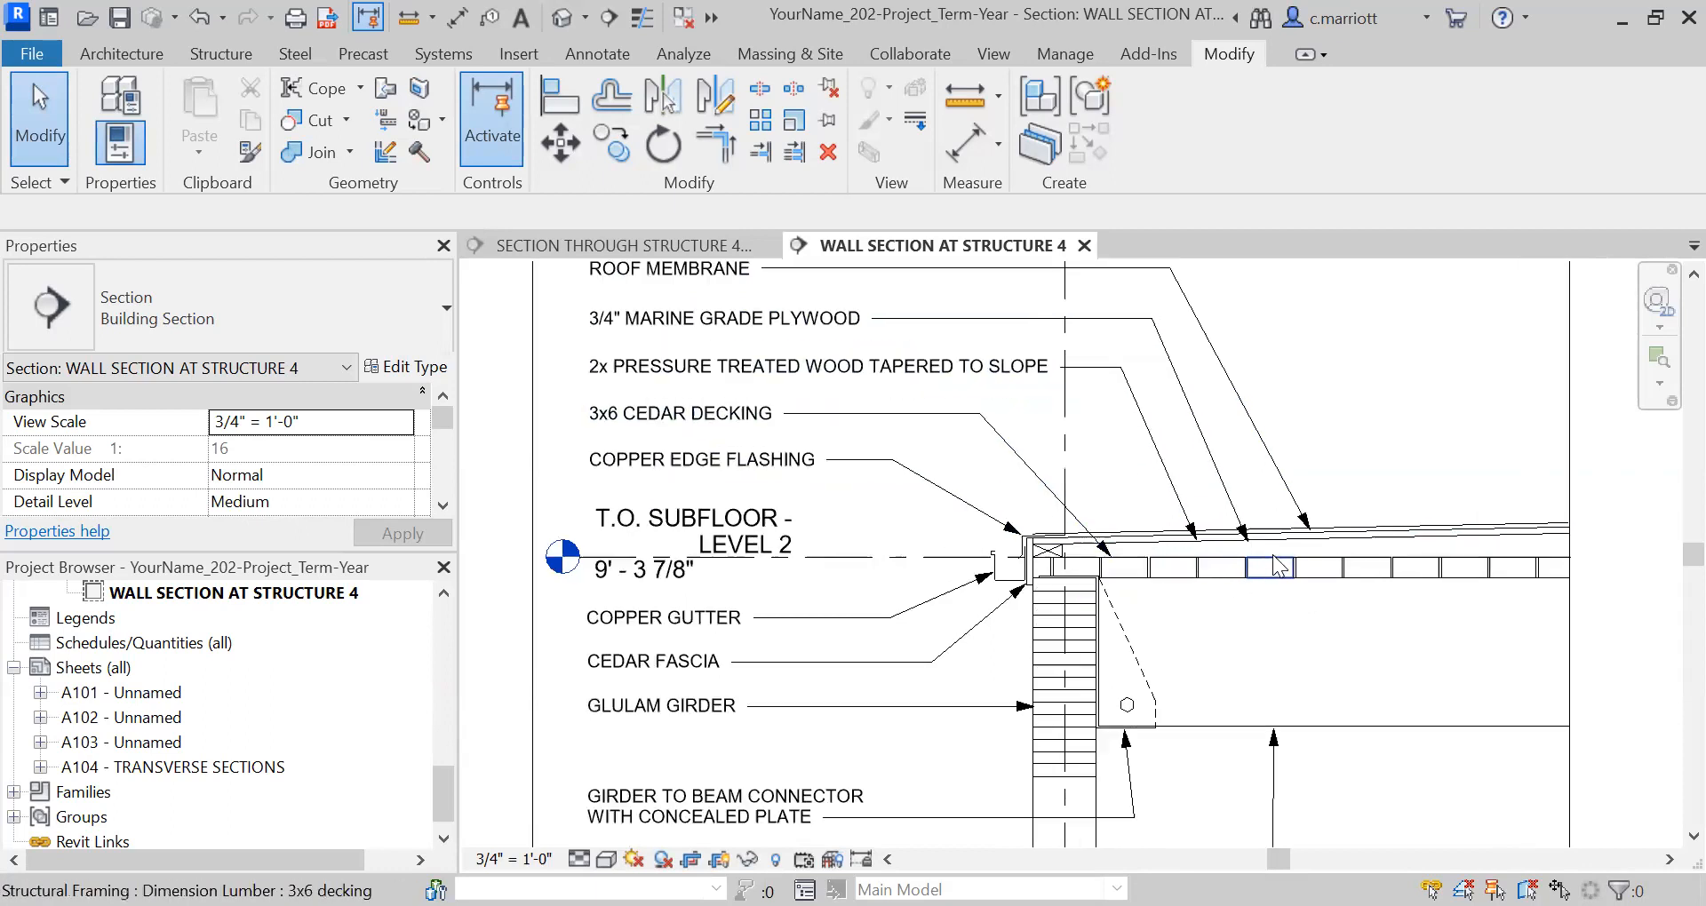
left_click(1204, 536)
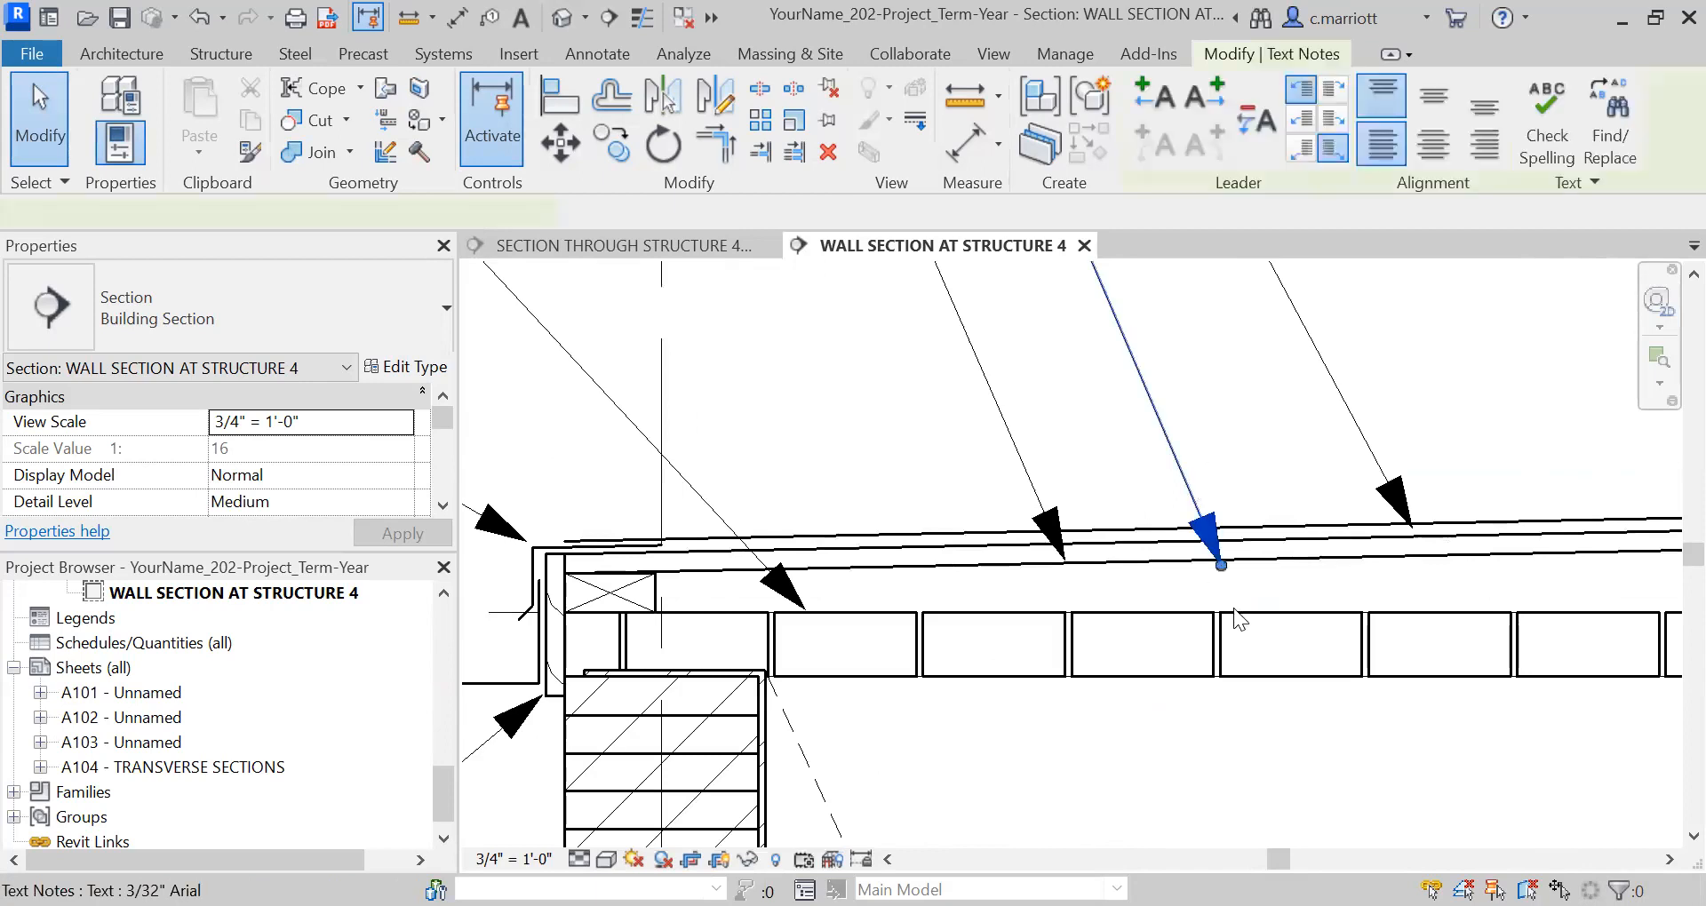
left_click_drag(1223, 563, 1221, 546)
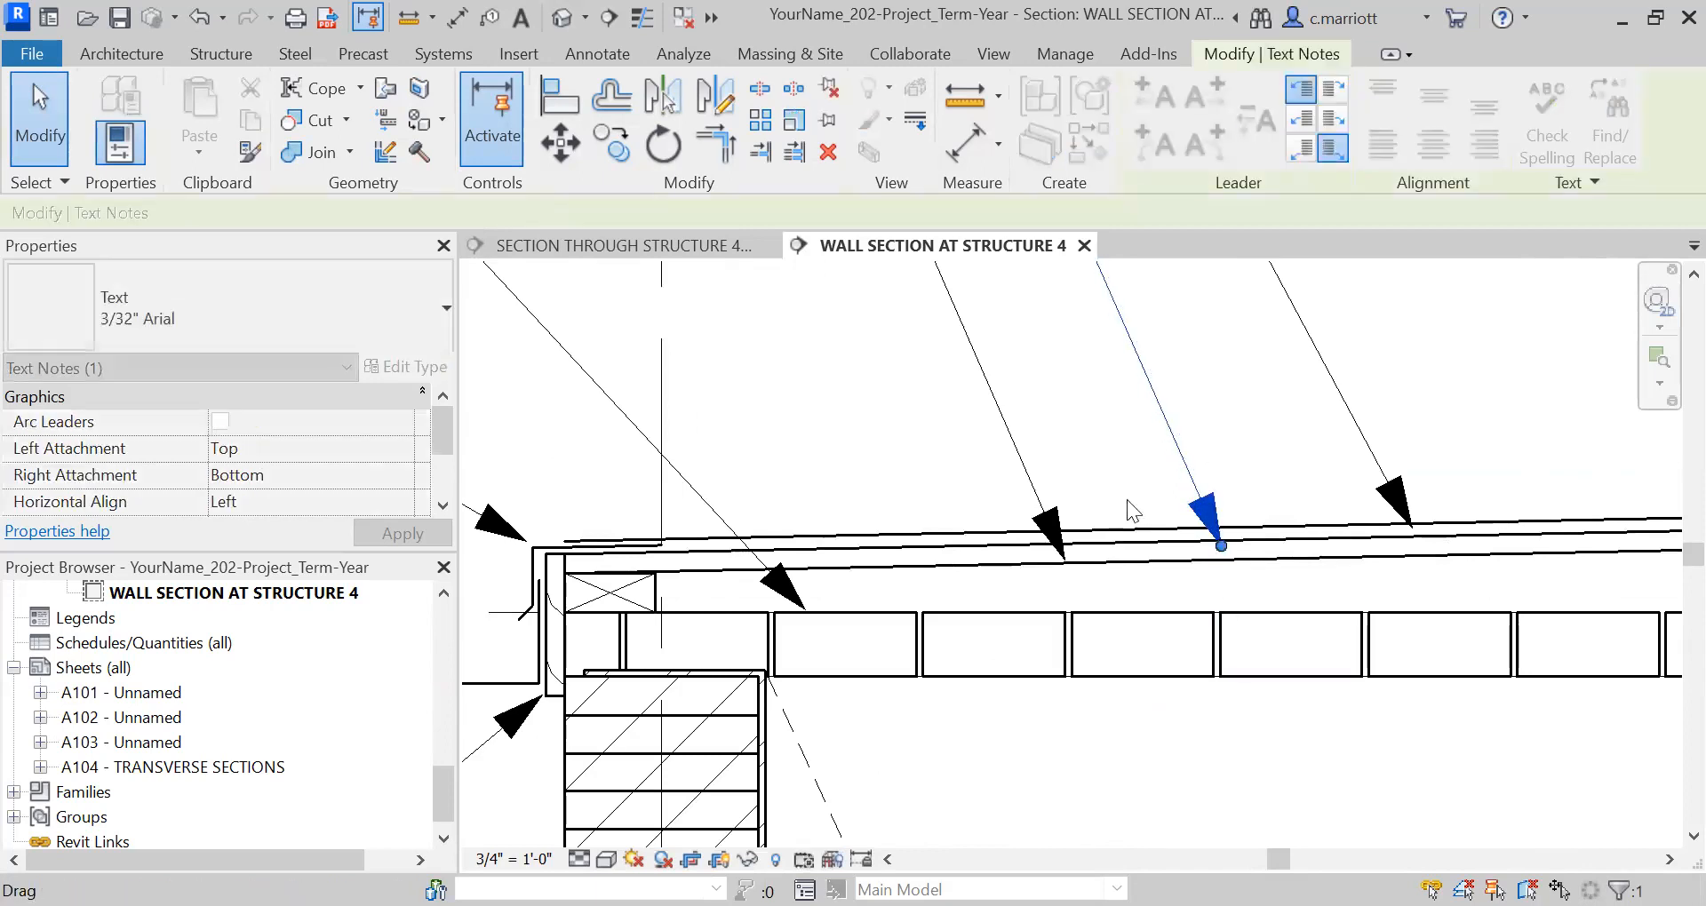
left_click(1125, 453)
scroll(1203, 549, "down", 4)
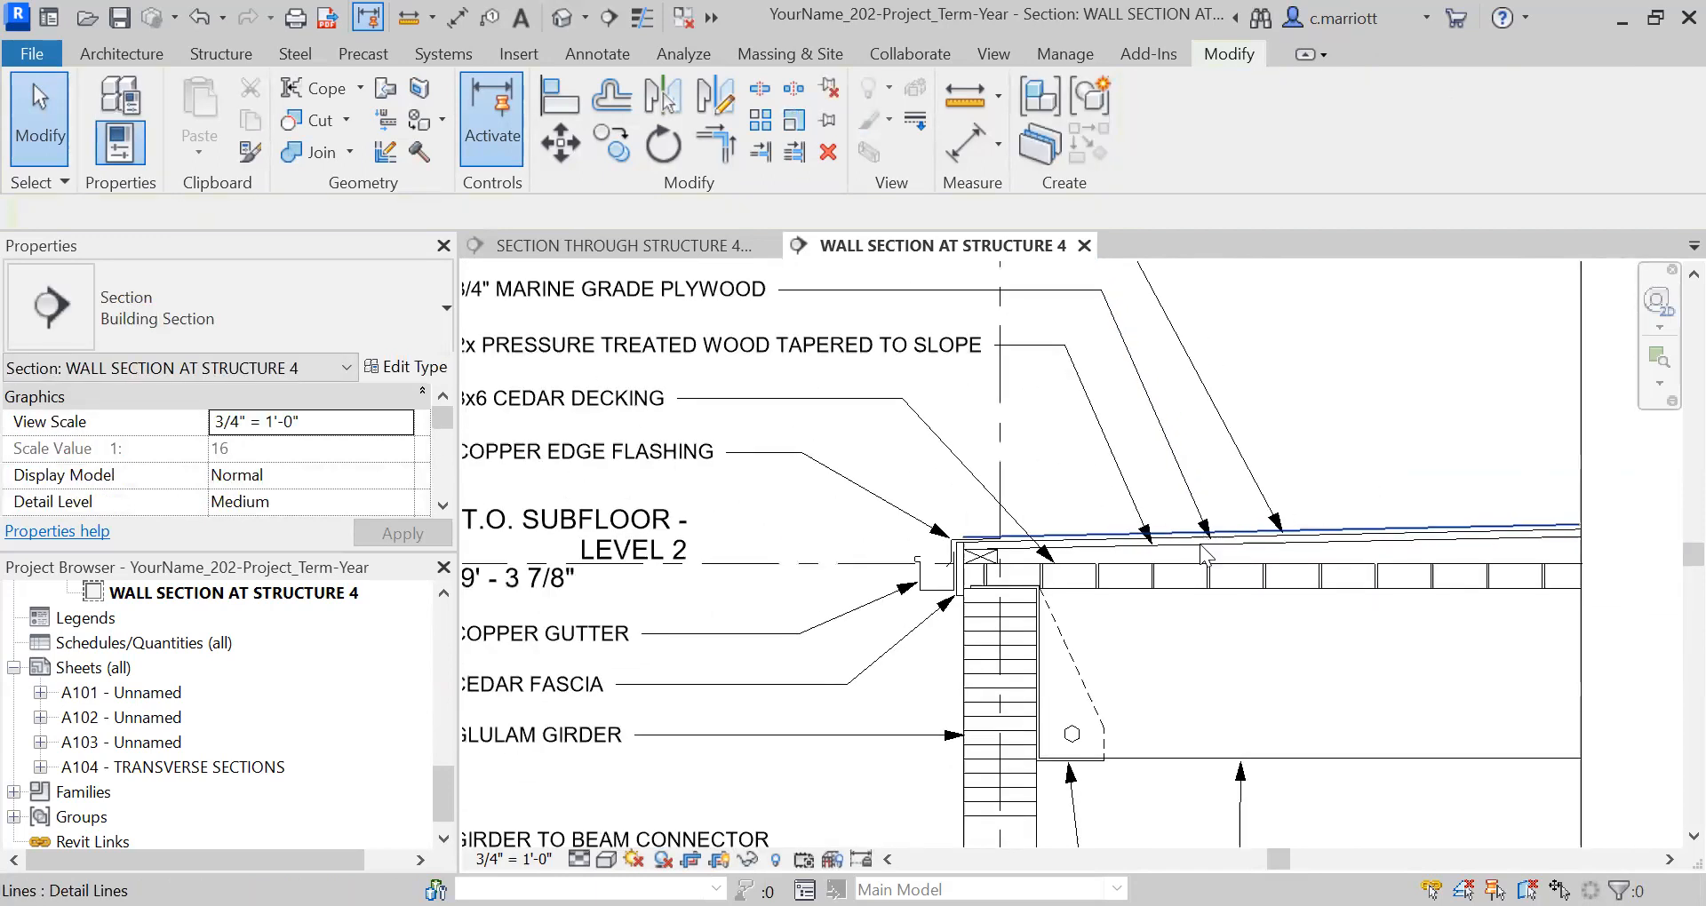
Examine the 3x6 decking boards and the sloped roof layers above them, along with the glulam beam connection
scroll(1200, 546, "down", 1)
scroll(1259, 578, "down", 1)
middle_click_drag(1261, 613, 1085, 492)
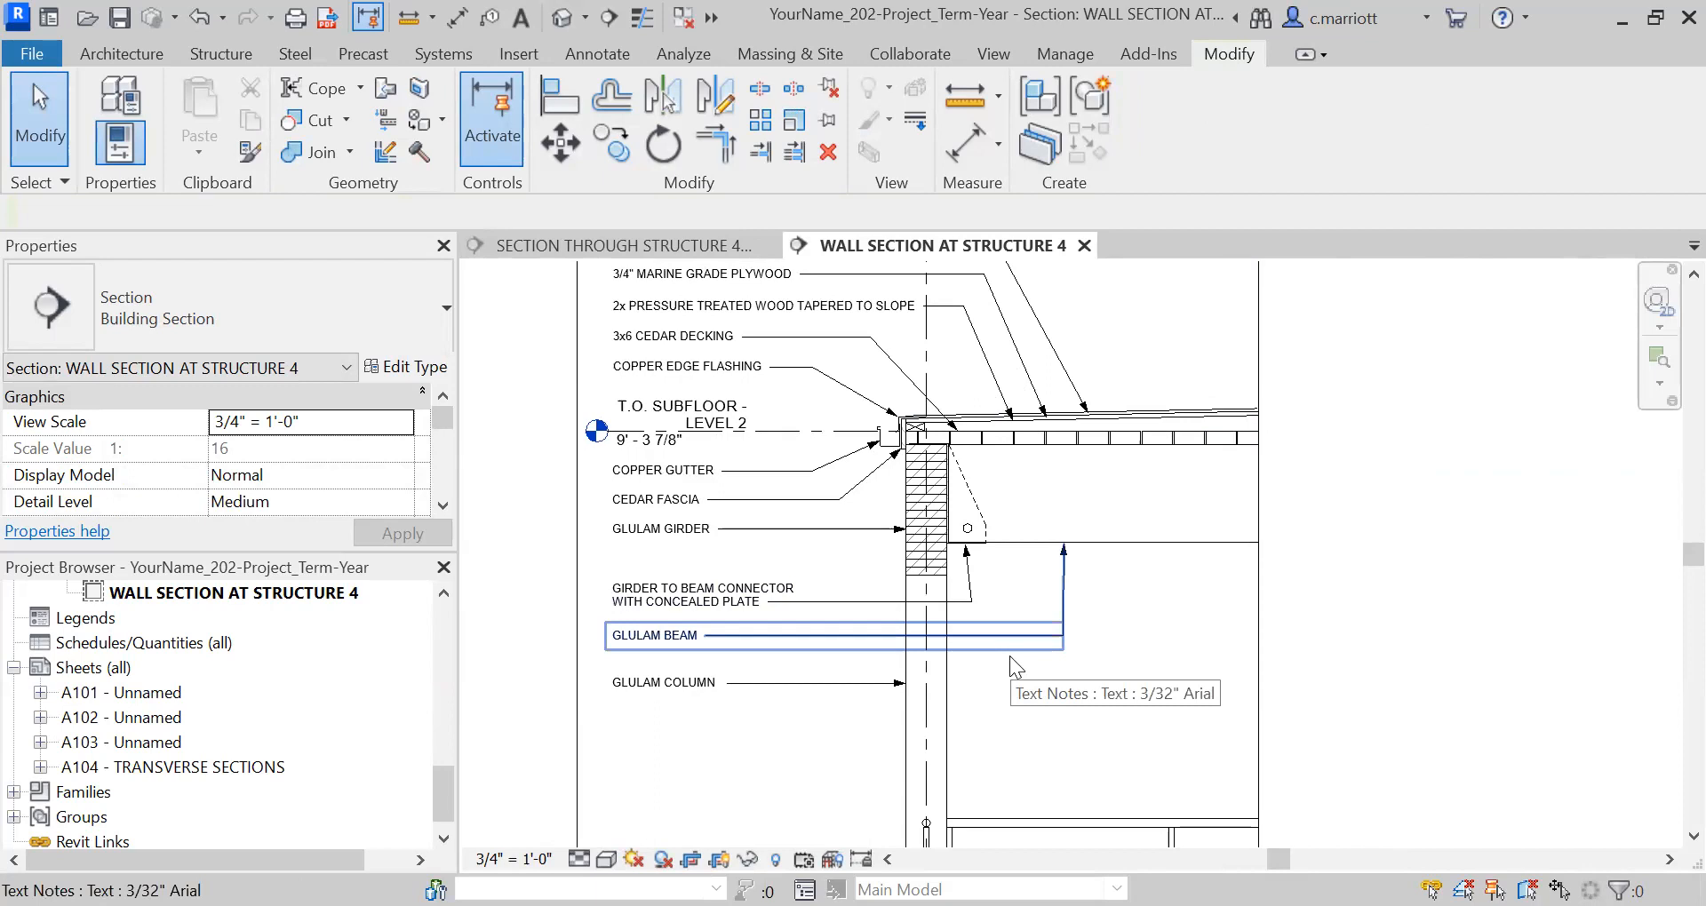
scroll(995, 440, "up", 4)
scroll(966, 446, "up", 2)
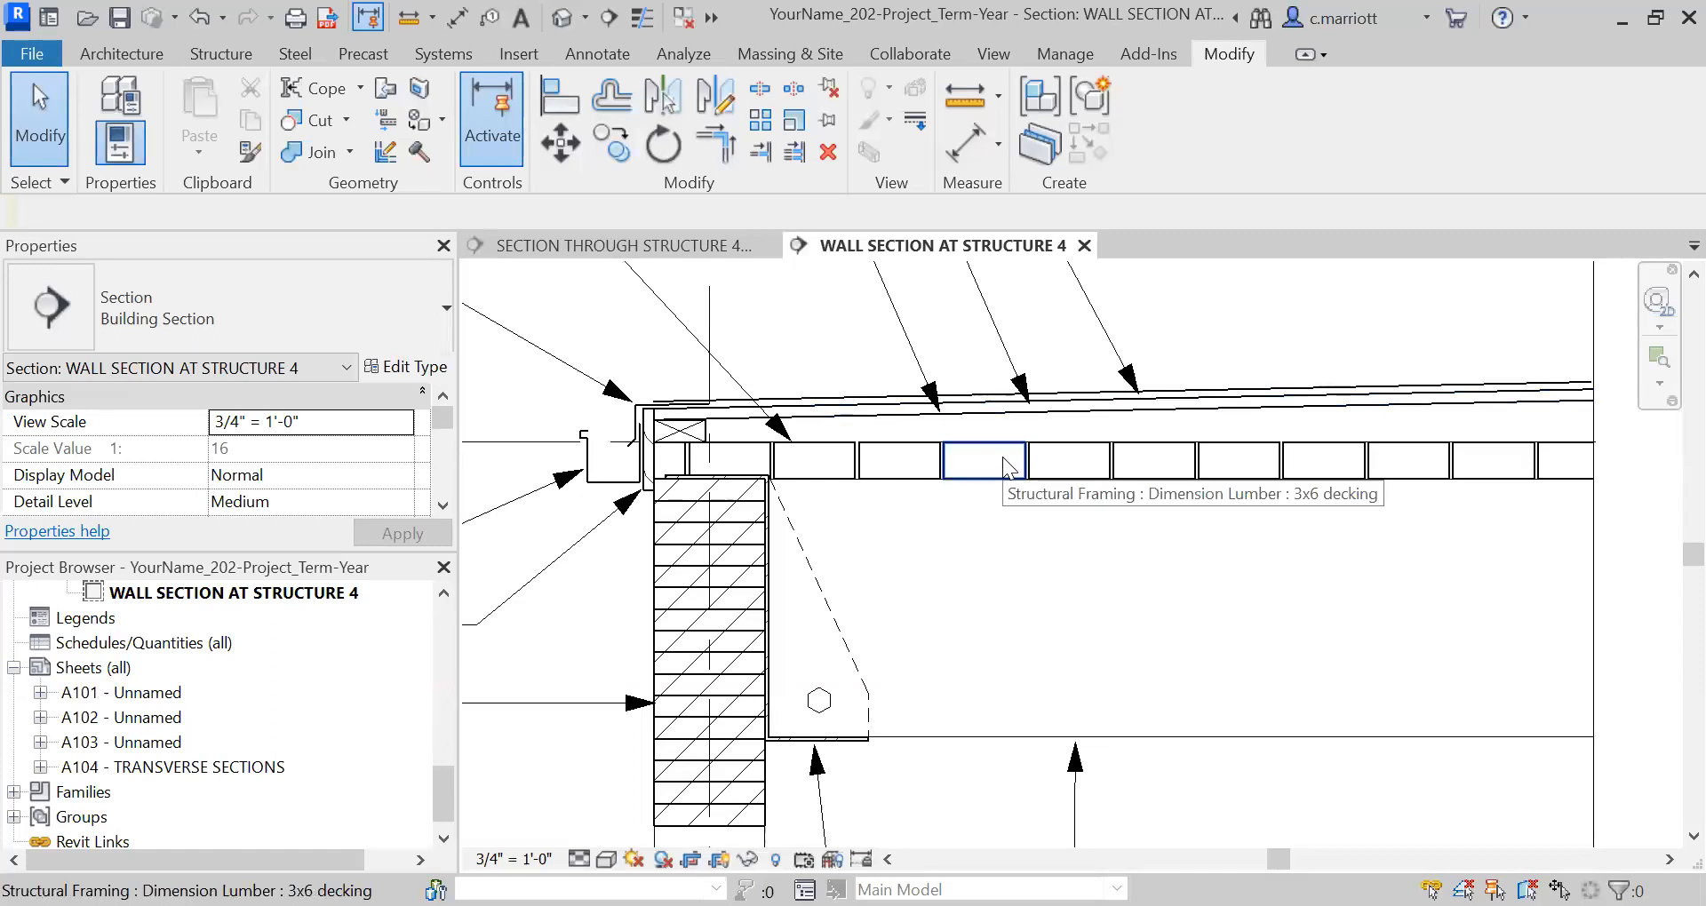
scroll(1004, 464, "down", 2)
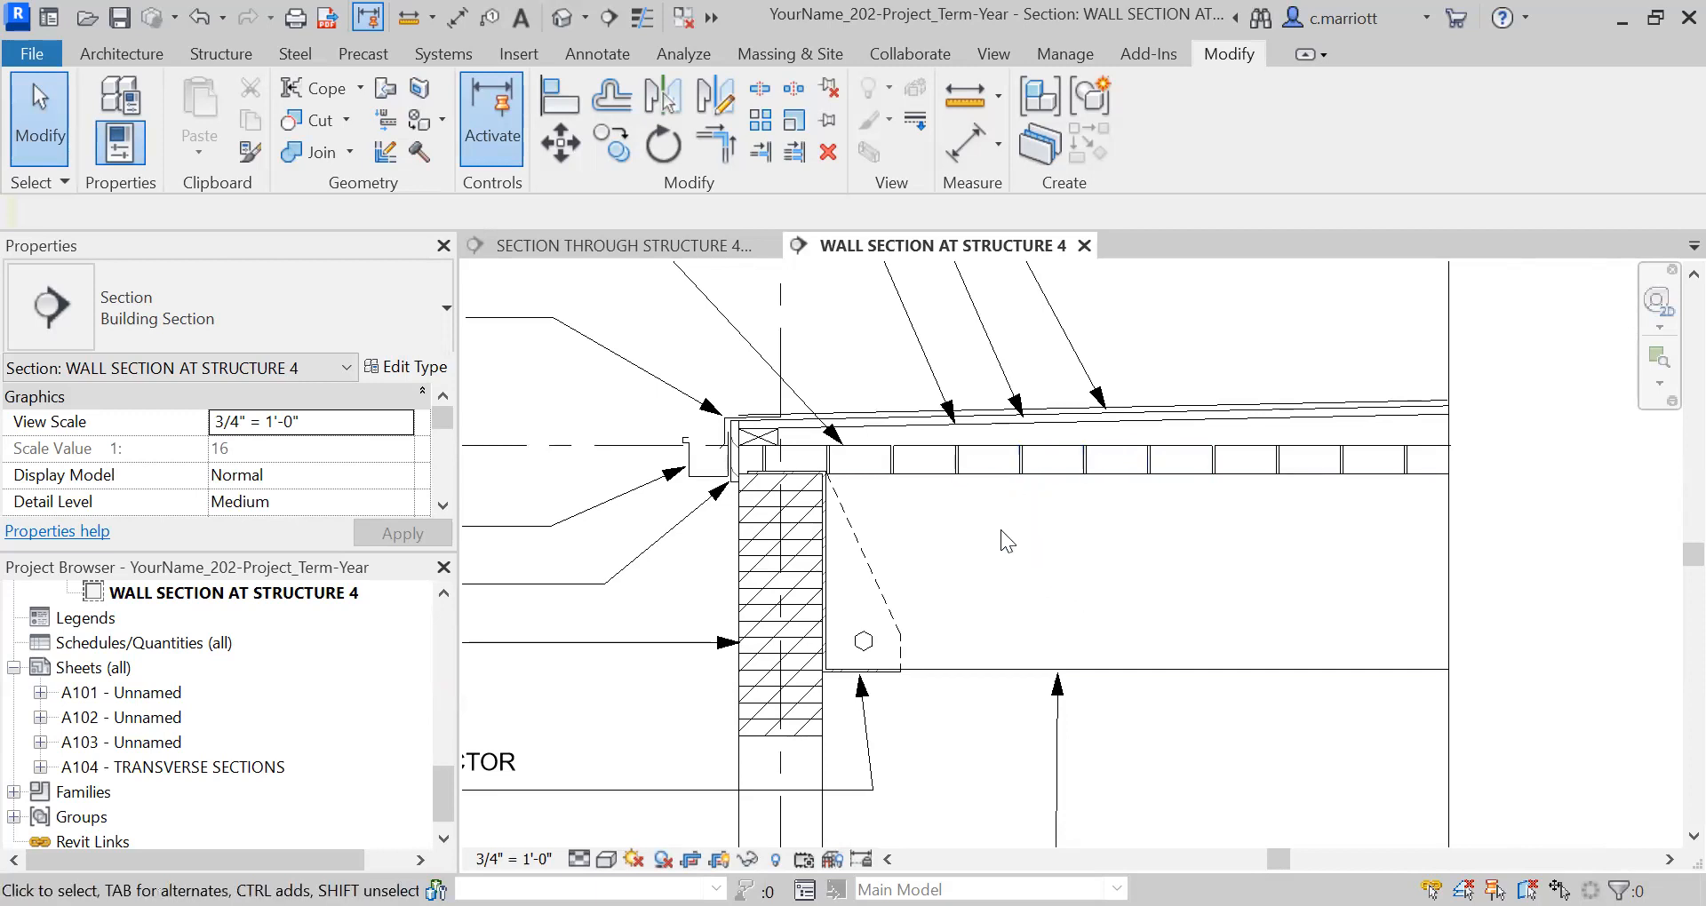
scroll(948, 476, "up", 1)
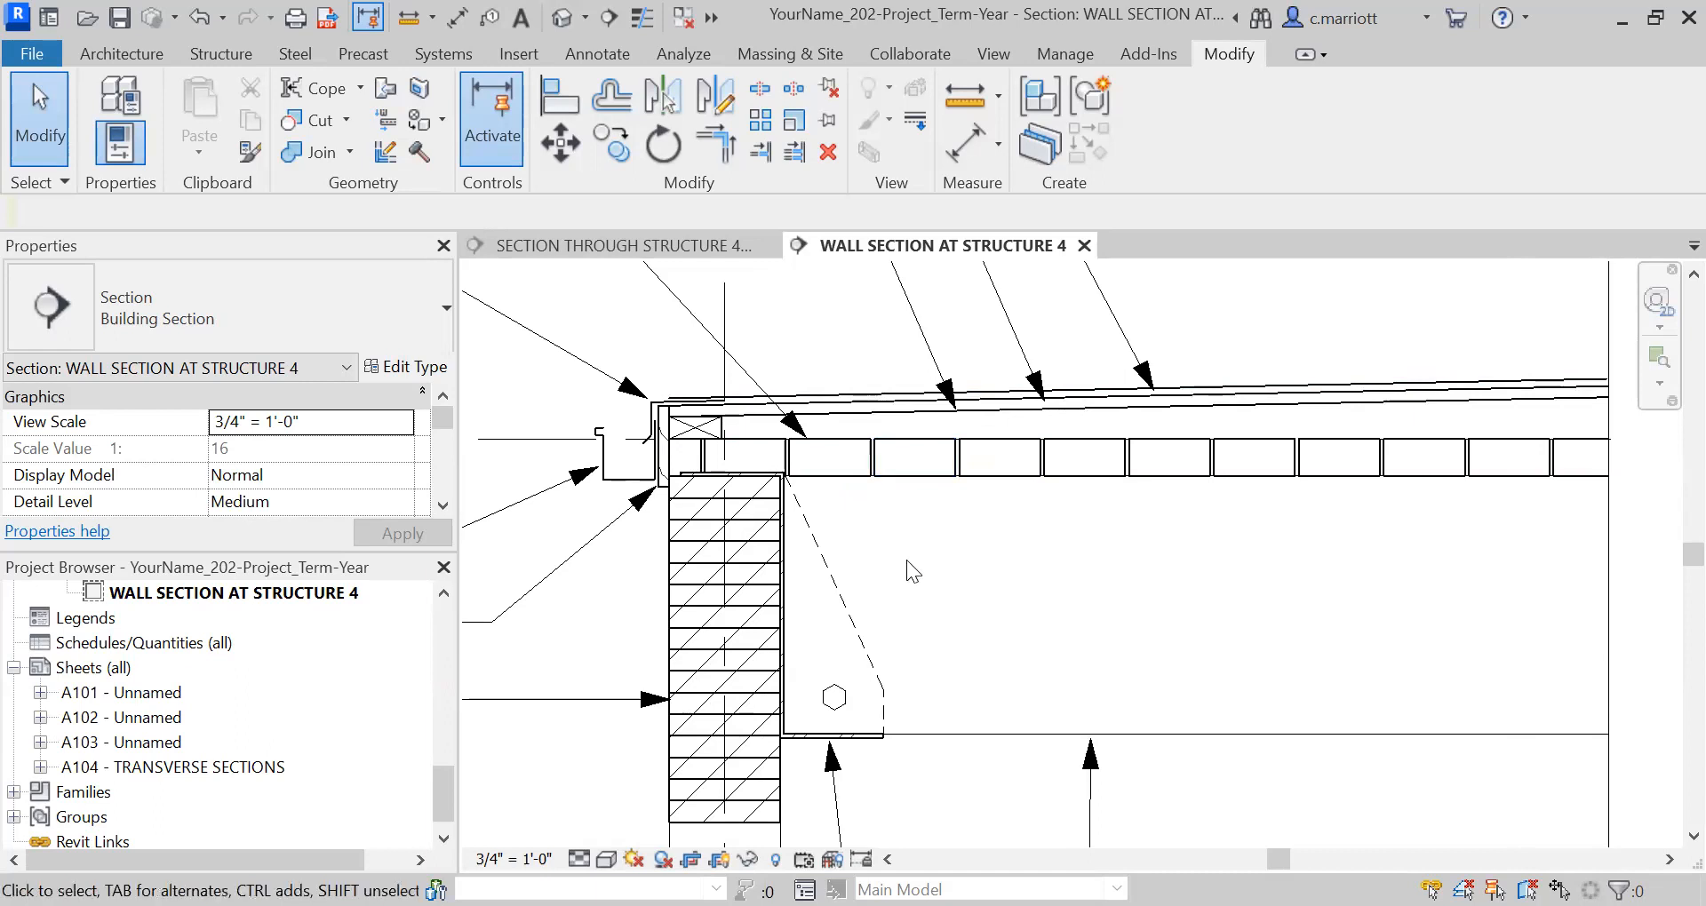
scroll(899, 468, "up", 1)
scroll(1052, 413, "up", 1)
scroll(1052, 412, "up", 1)
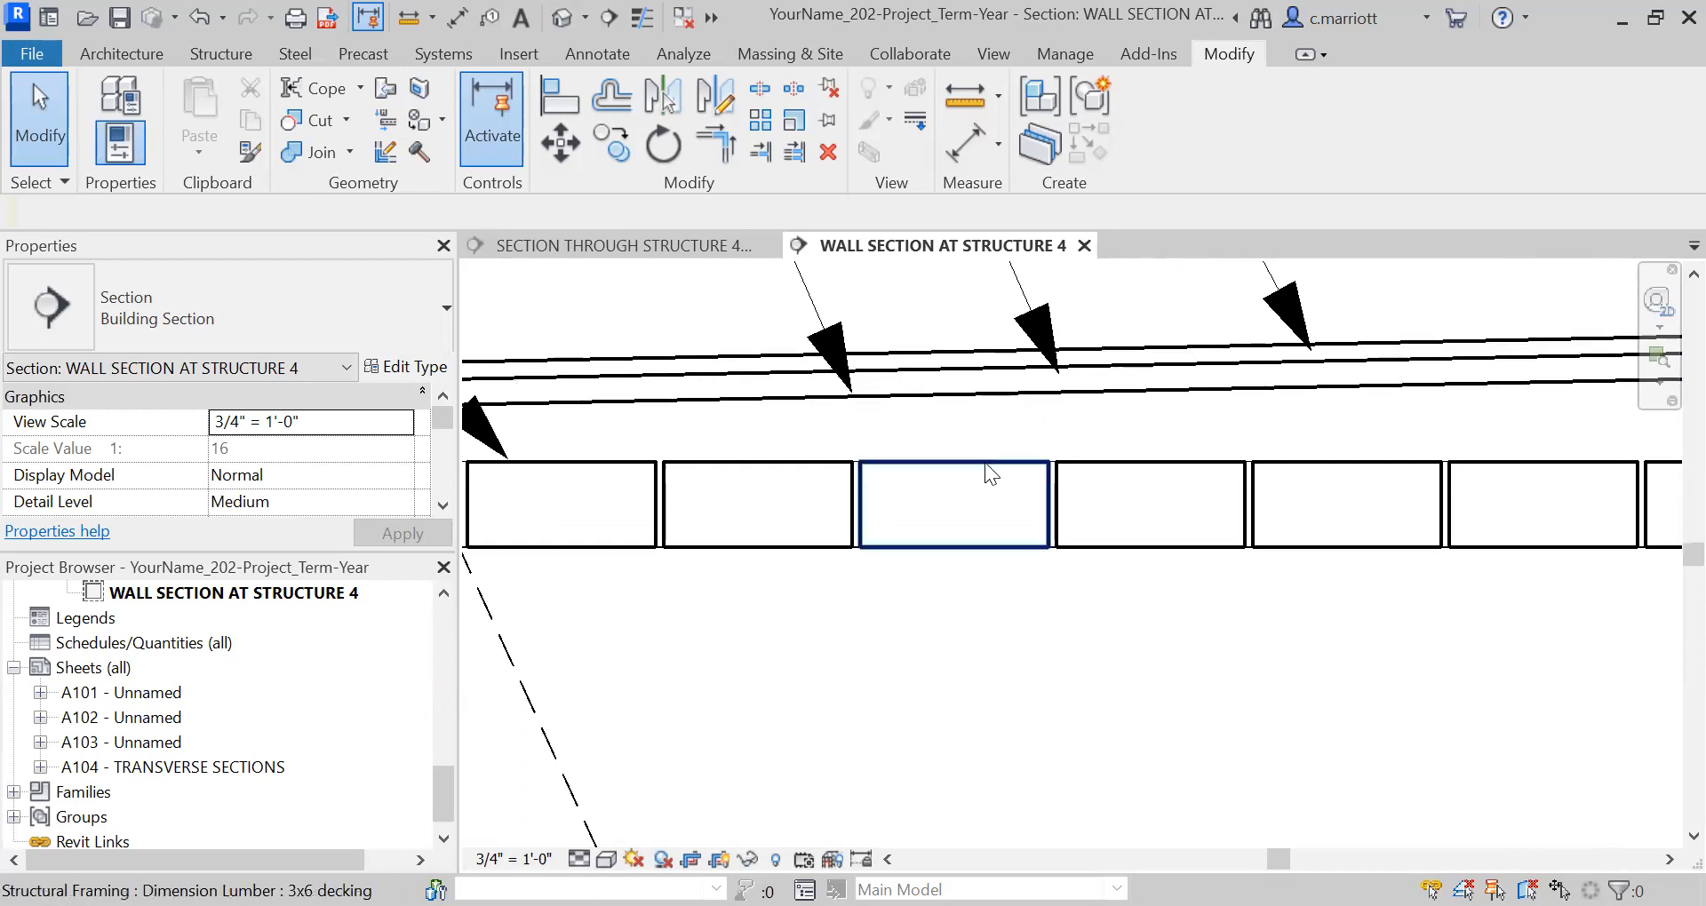
Examine the roof assembly notes, the tapered layer and the nominal cut lumber section at the roof edge
scroll(975, 455, "down", 2)
scroll(967, 452, "down", 2)
middle_click_drag(967, 464, 1186, 628)
middle_click_drag(881, 494, 773, 404)
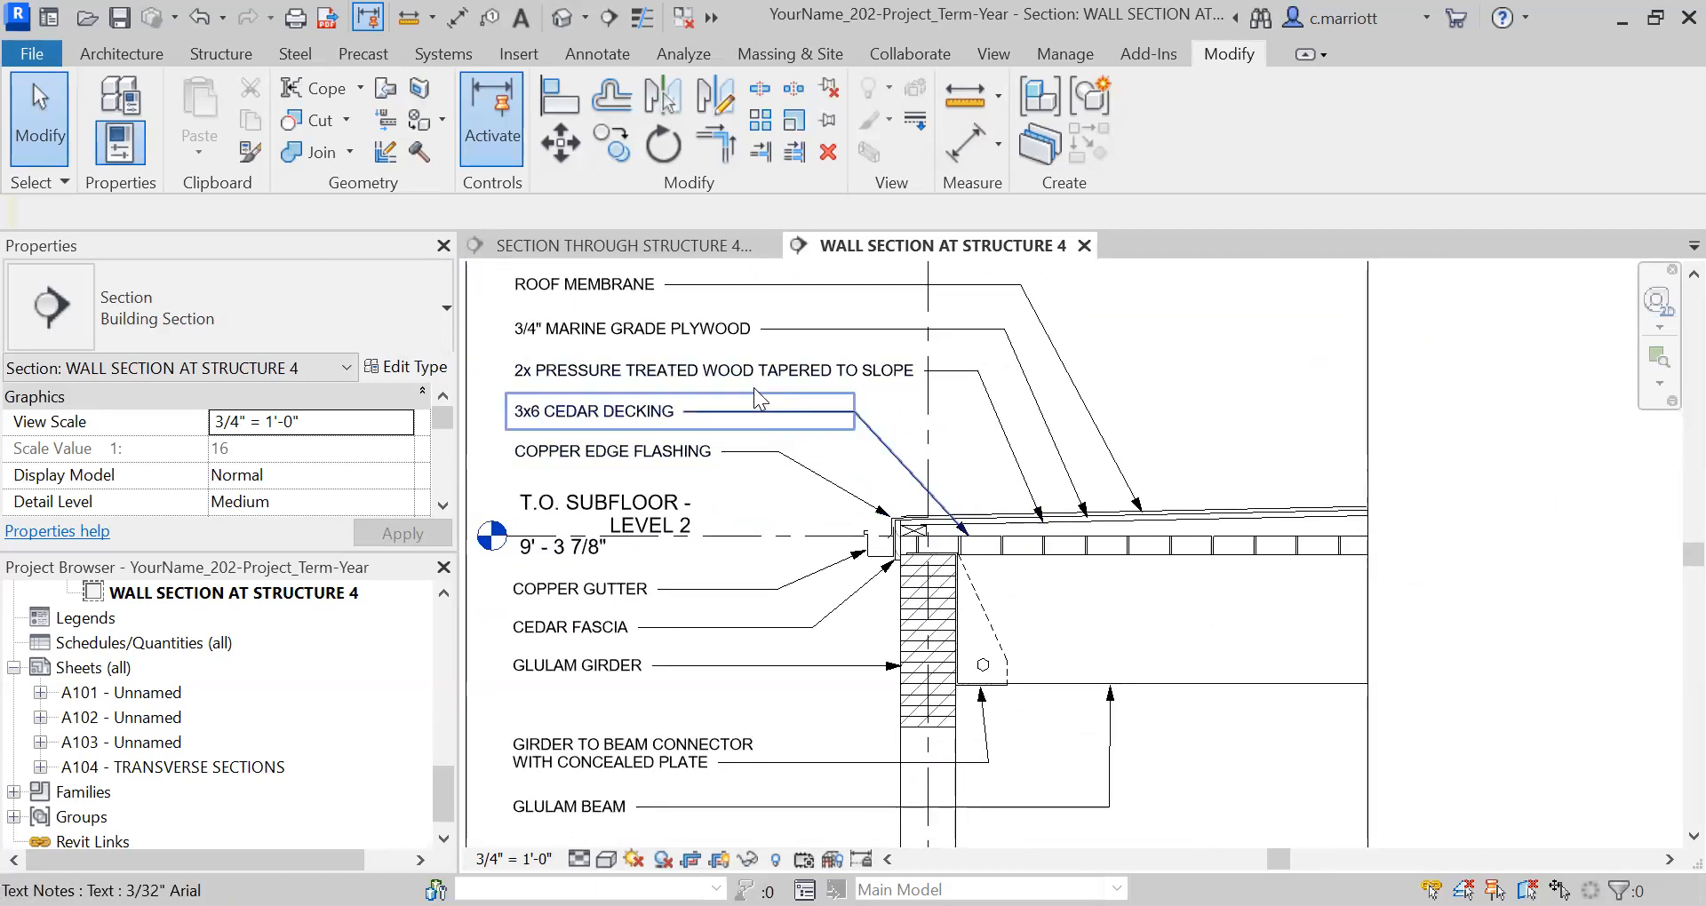
scroll(1306, 613, "up", 1)
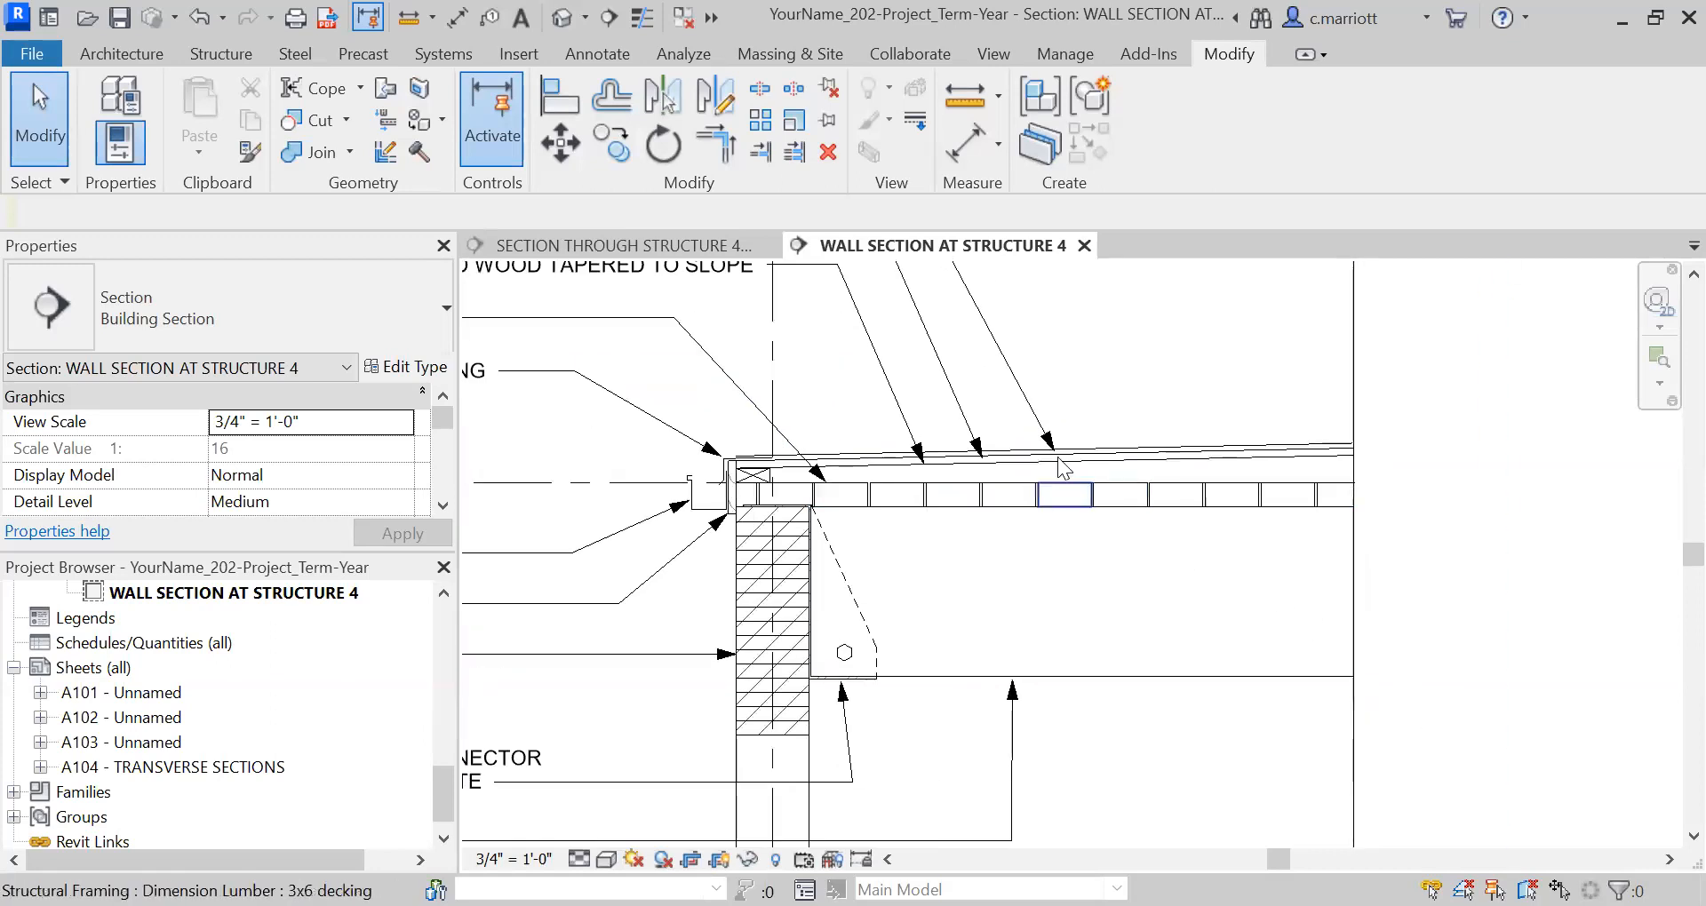
scroll(1057, 473, "up", 1)
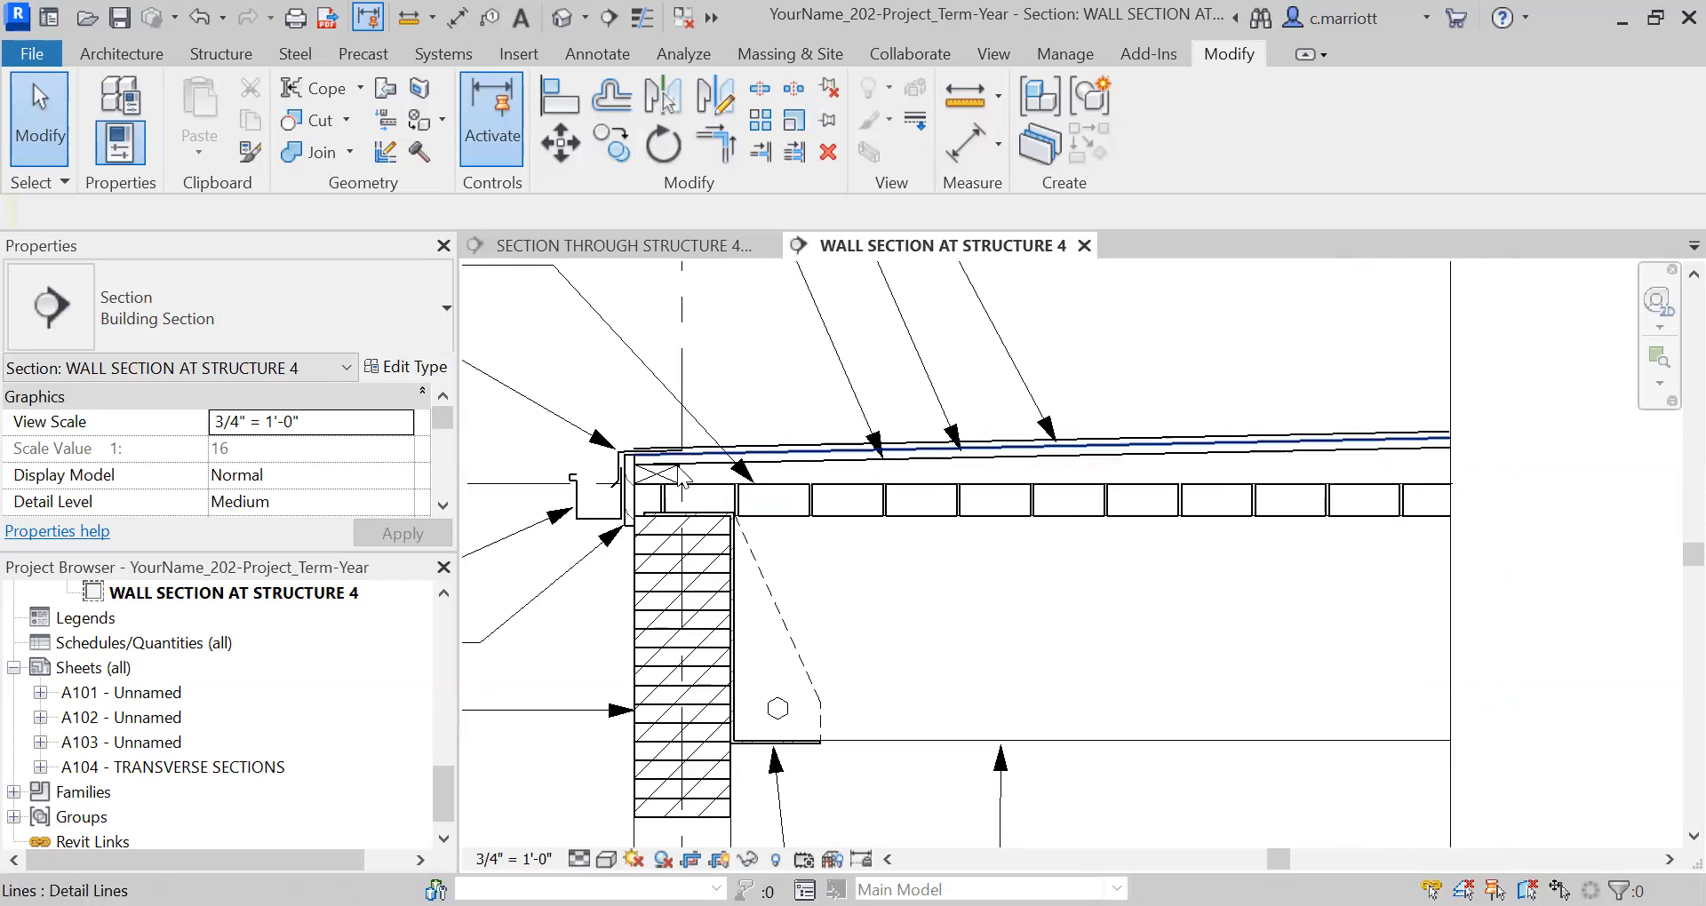
scroll(691, 478, "down", 2)
scroll(702, 477, "up", 3)
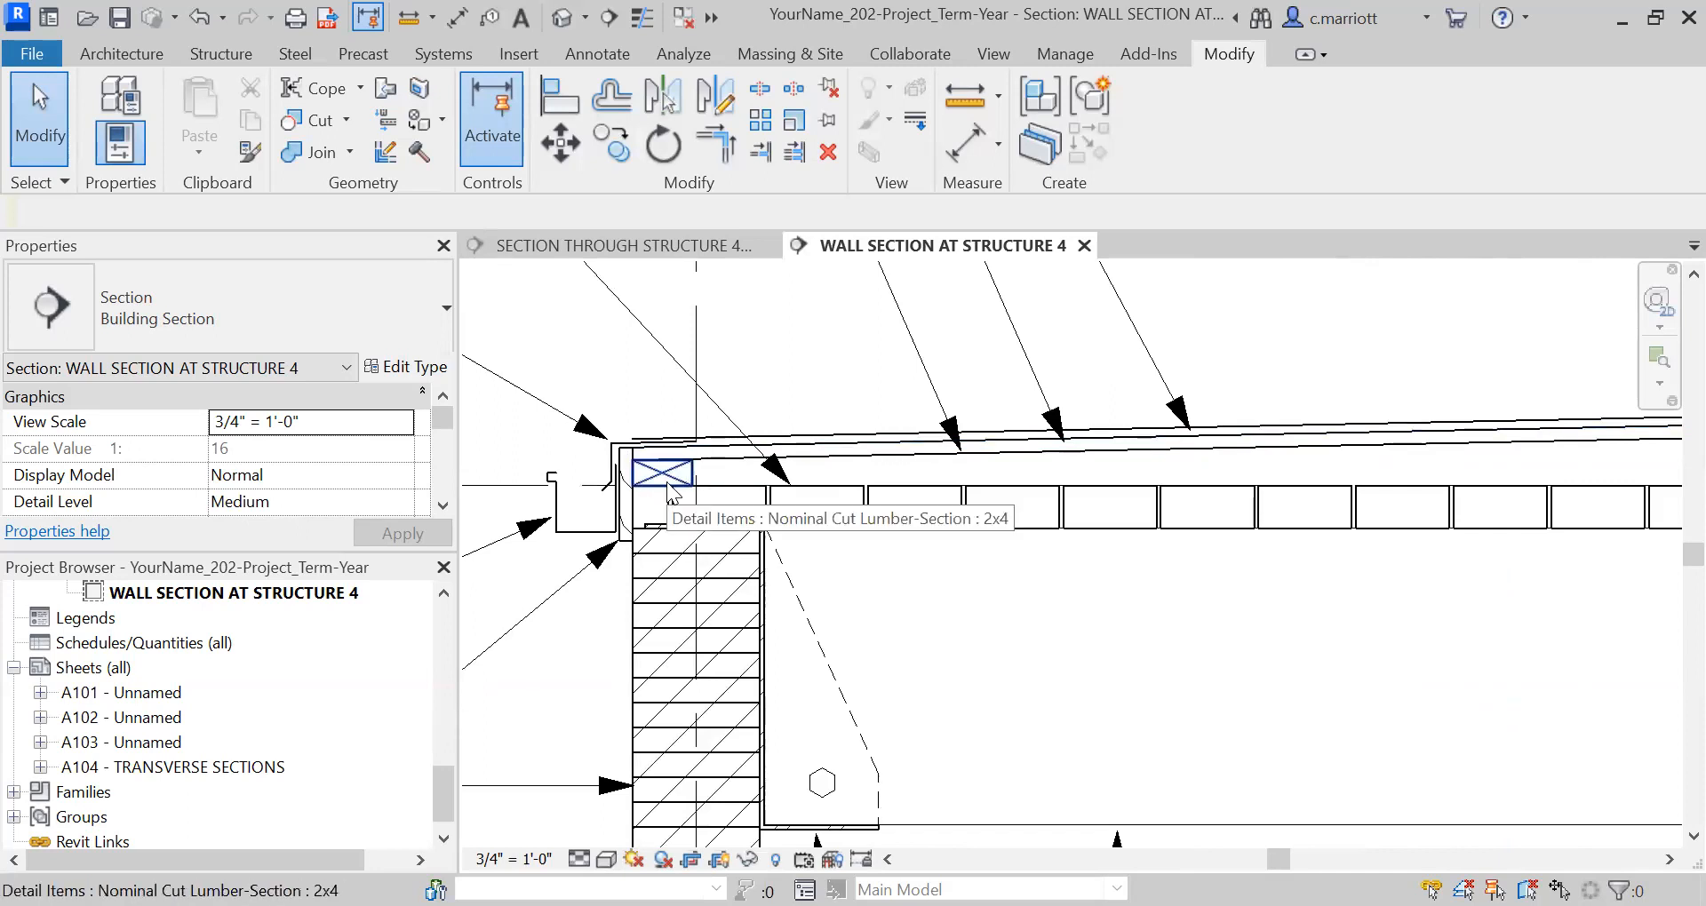
scroll(668, 492, "down", 3)
mouse_move(670, 488)
middle_mouse_down()
mouse_move(746, 518)
mouse_move(775, 560)
mouse_move(982, 608)
mouse_move(1104, 602)
middle_mouse_up()
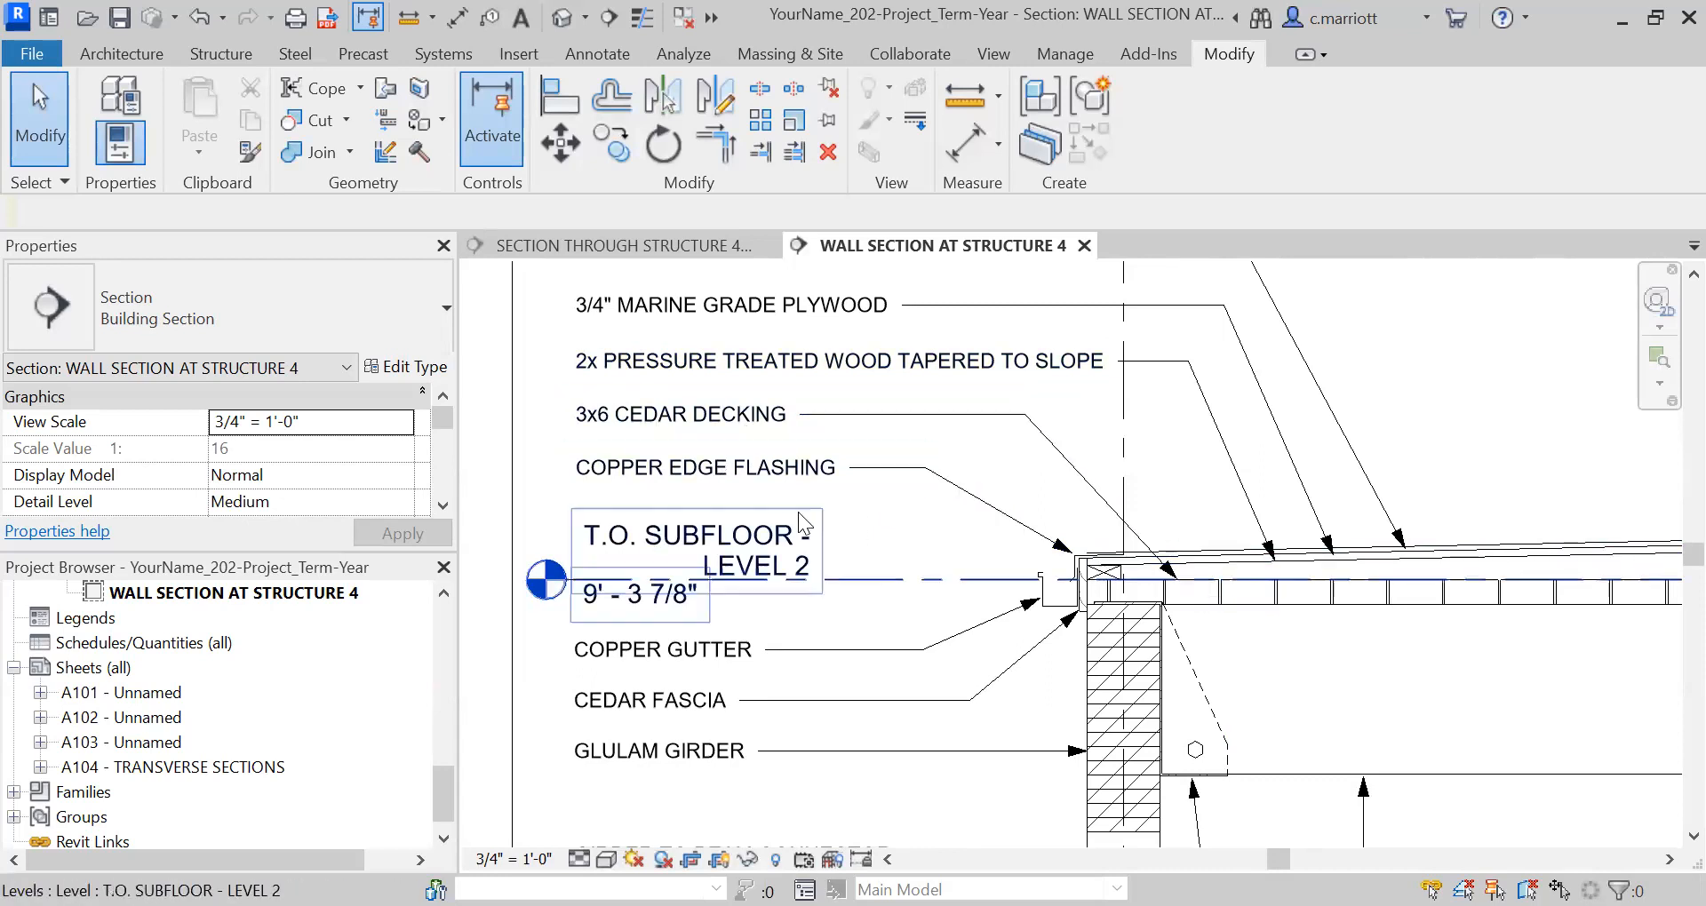
Examine the copper edge flashing, copper gutter and cedar fascia details with their notes at the Level 2 roof edge
scroll(766, 488, "up", 1)
scroll(860, 539, "up", 1)
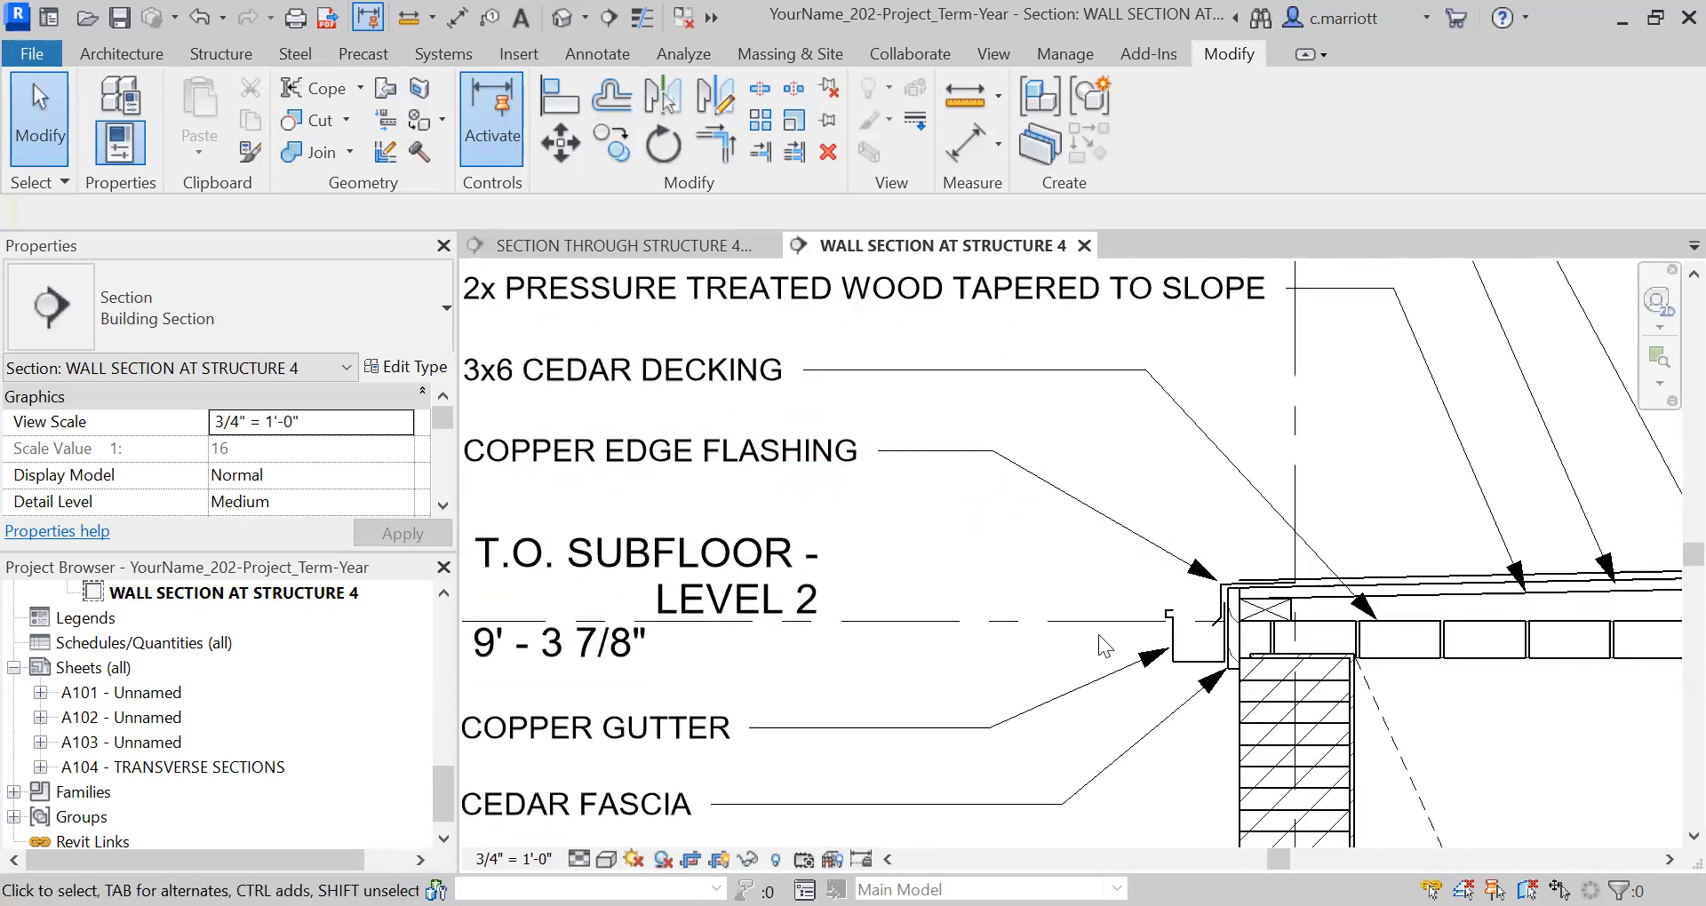
scroll(1130, 647, "up", 3)
scroll(1186, 620, "down", 3)
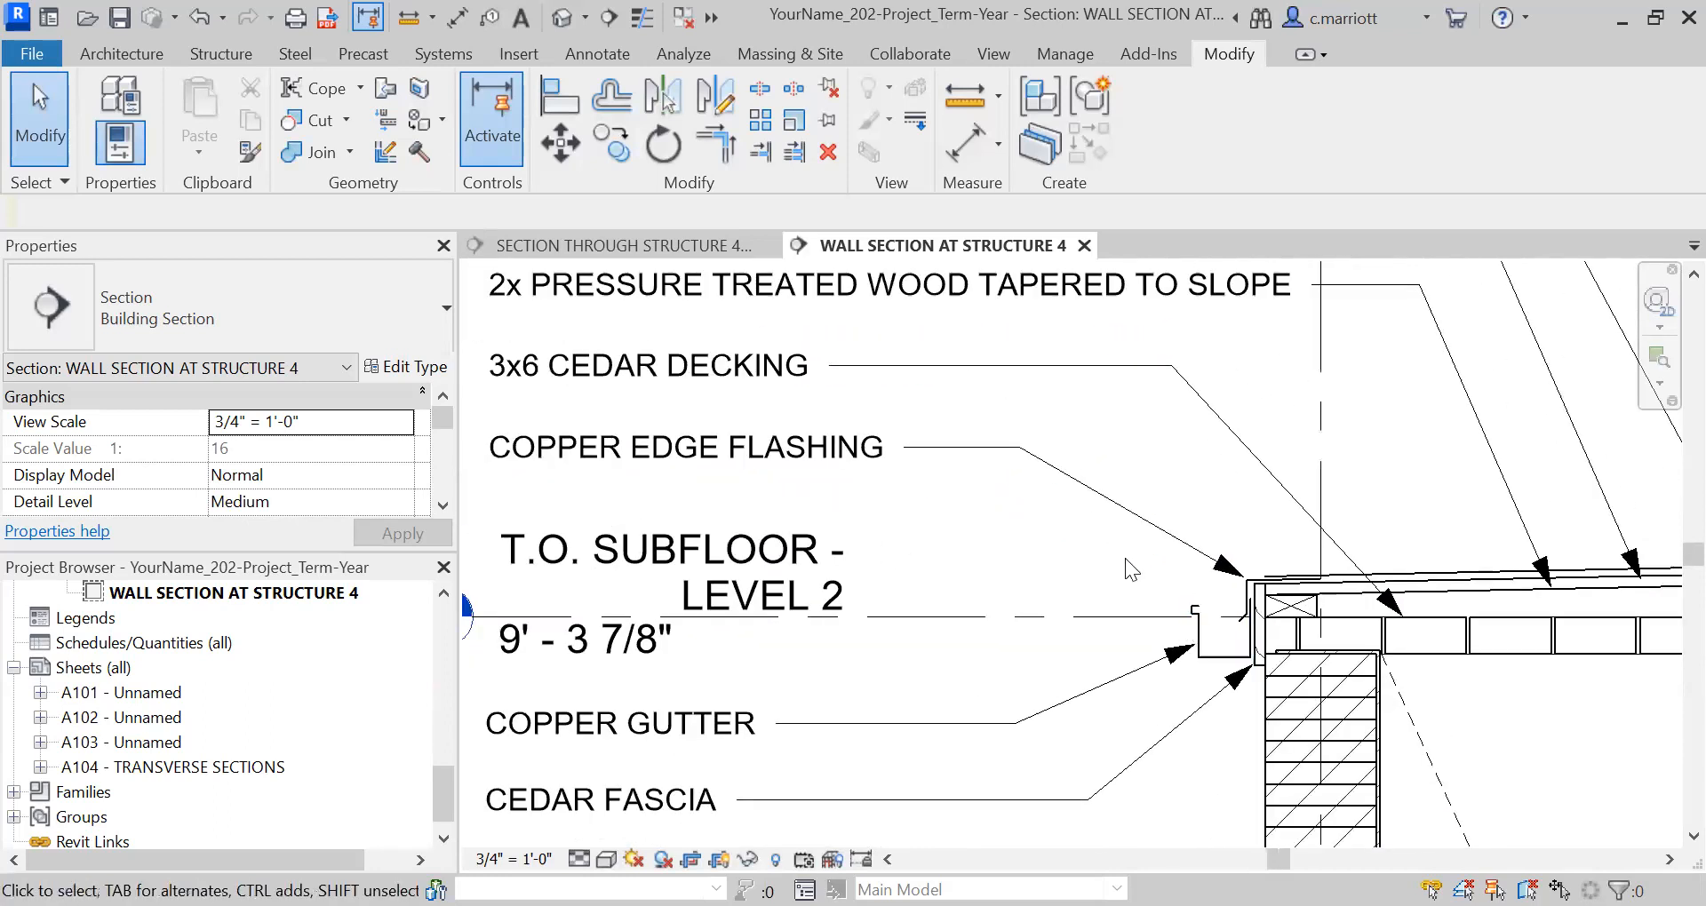
scroll(1049, 534, "down", 1)
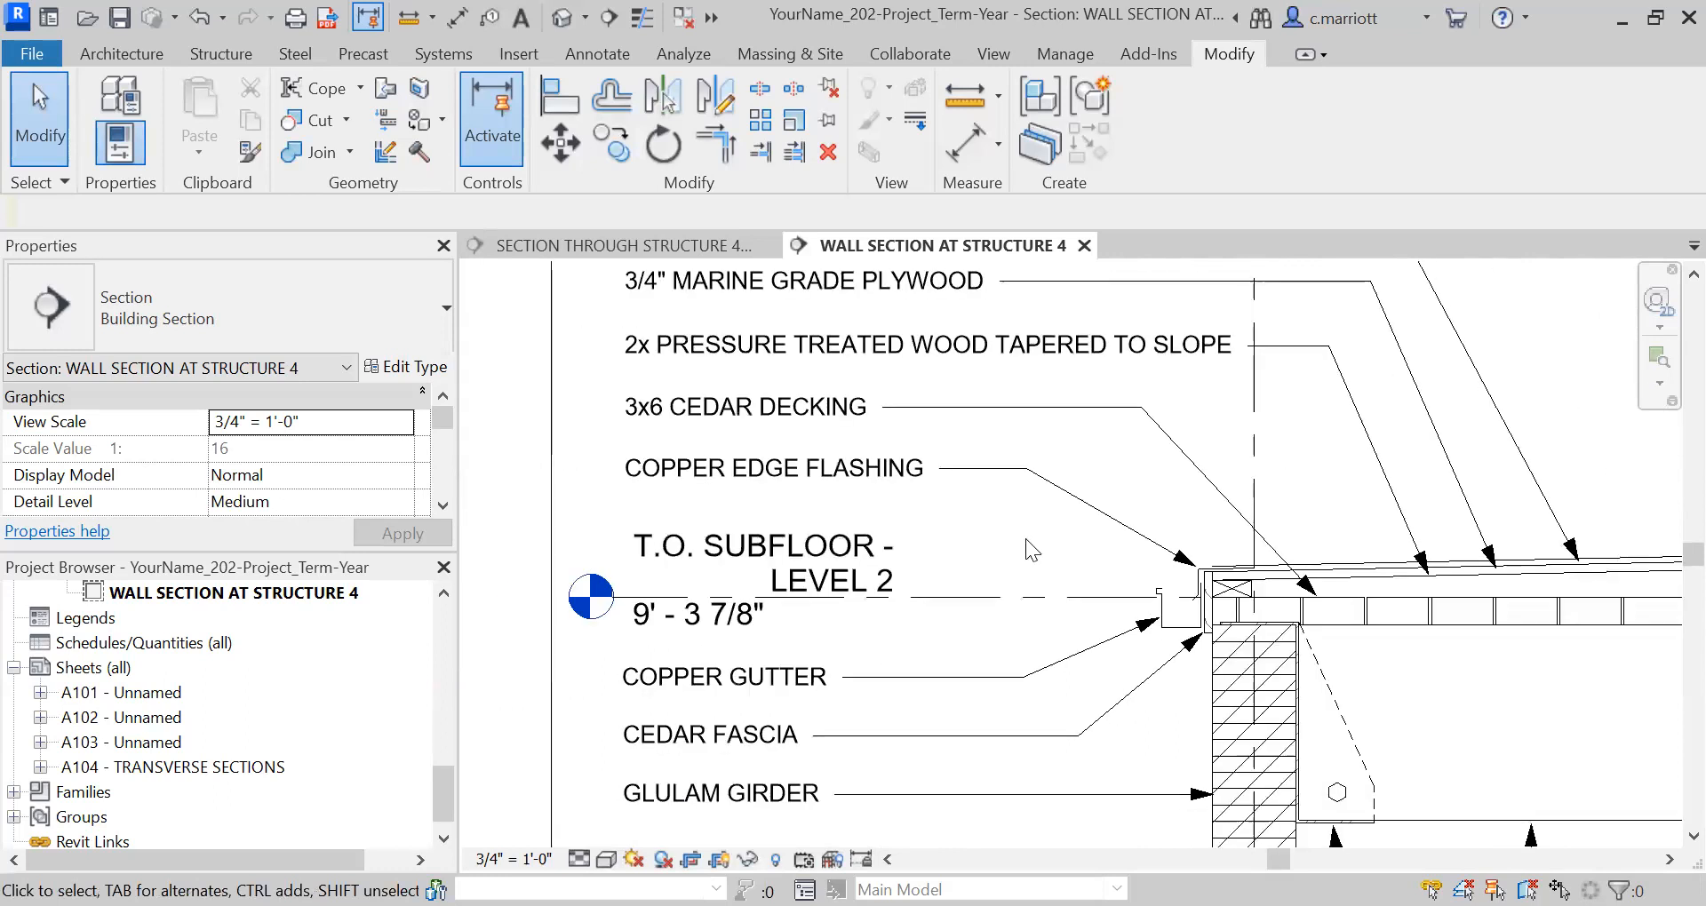
scroll(1018, 533, "up", 1)
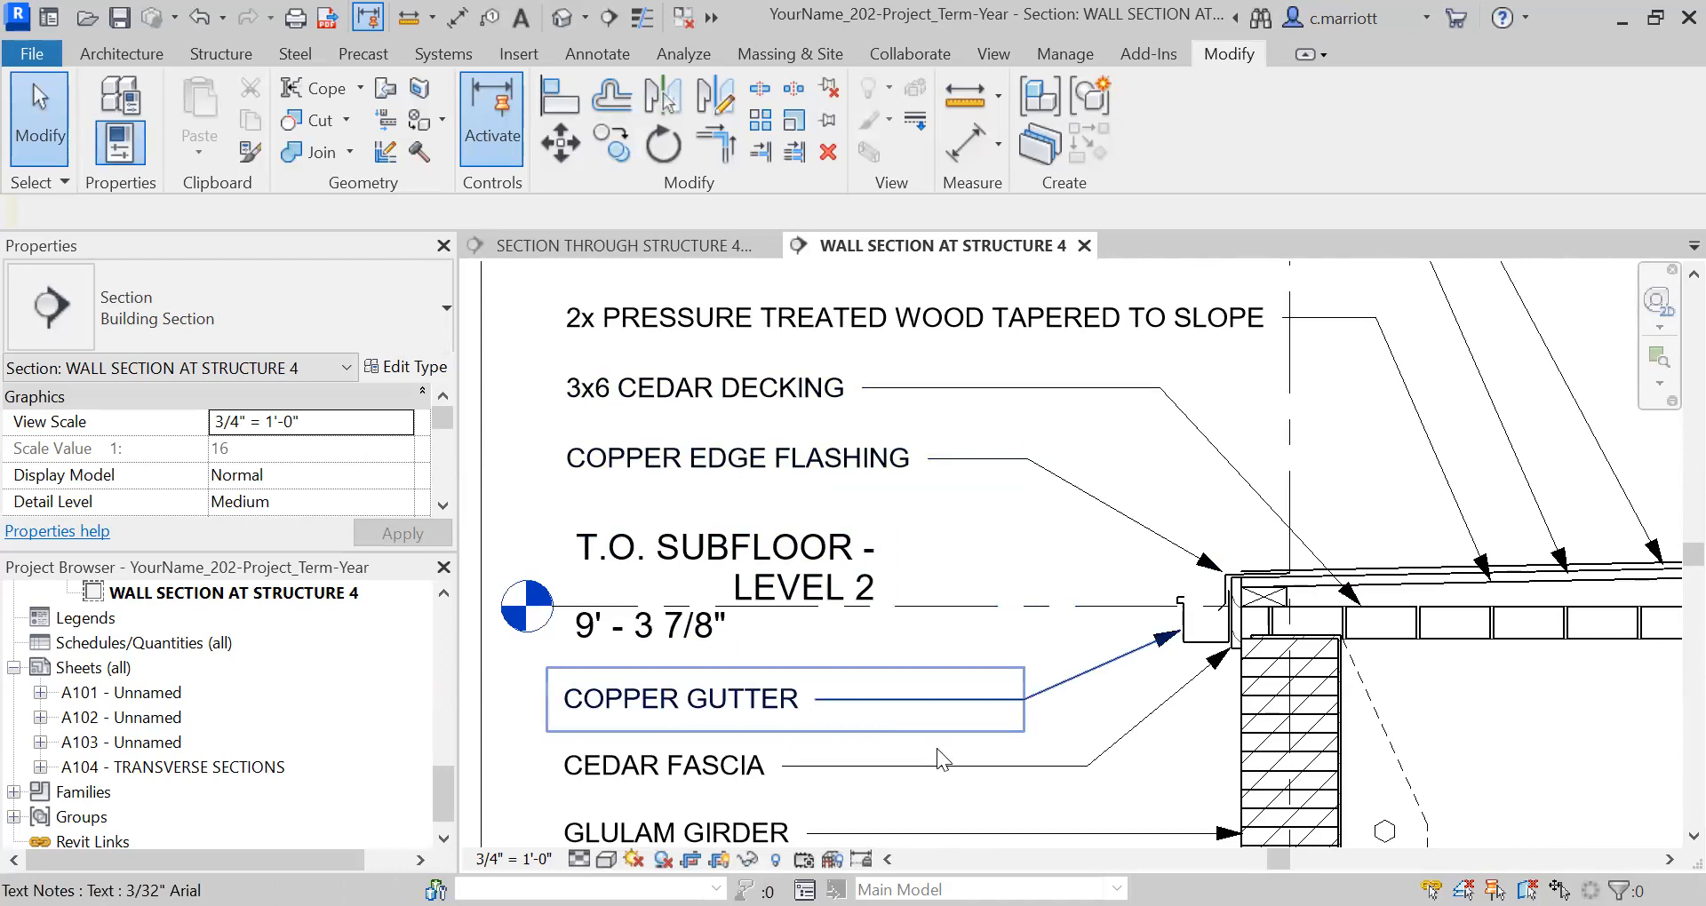
middle_click_drag(1154, 699, 1077, 674)
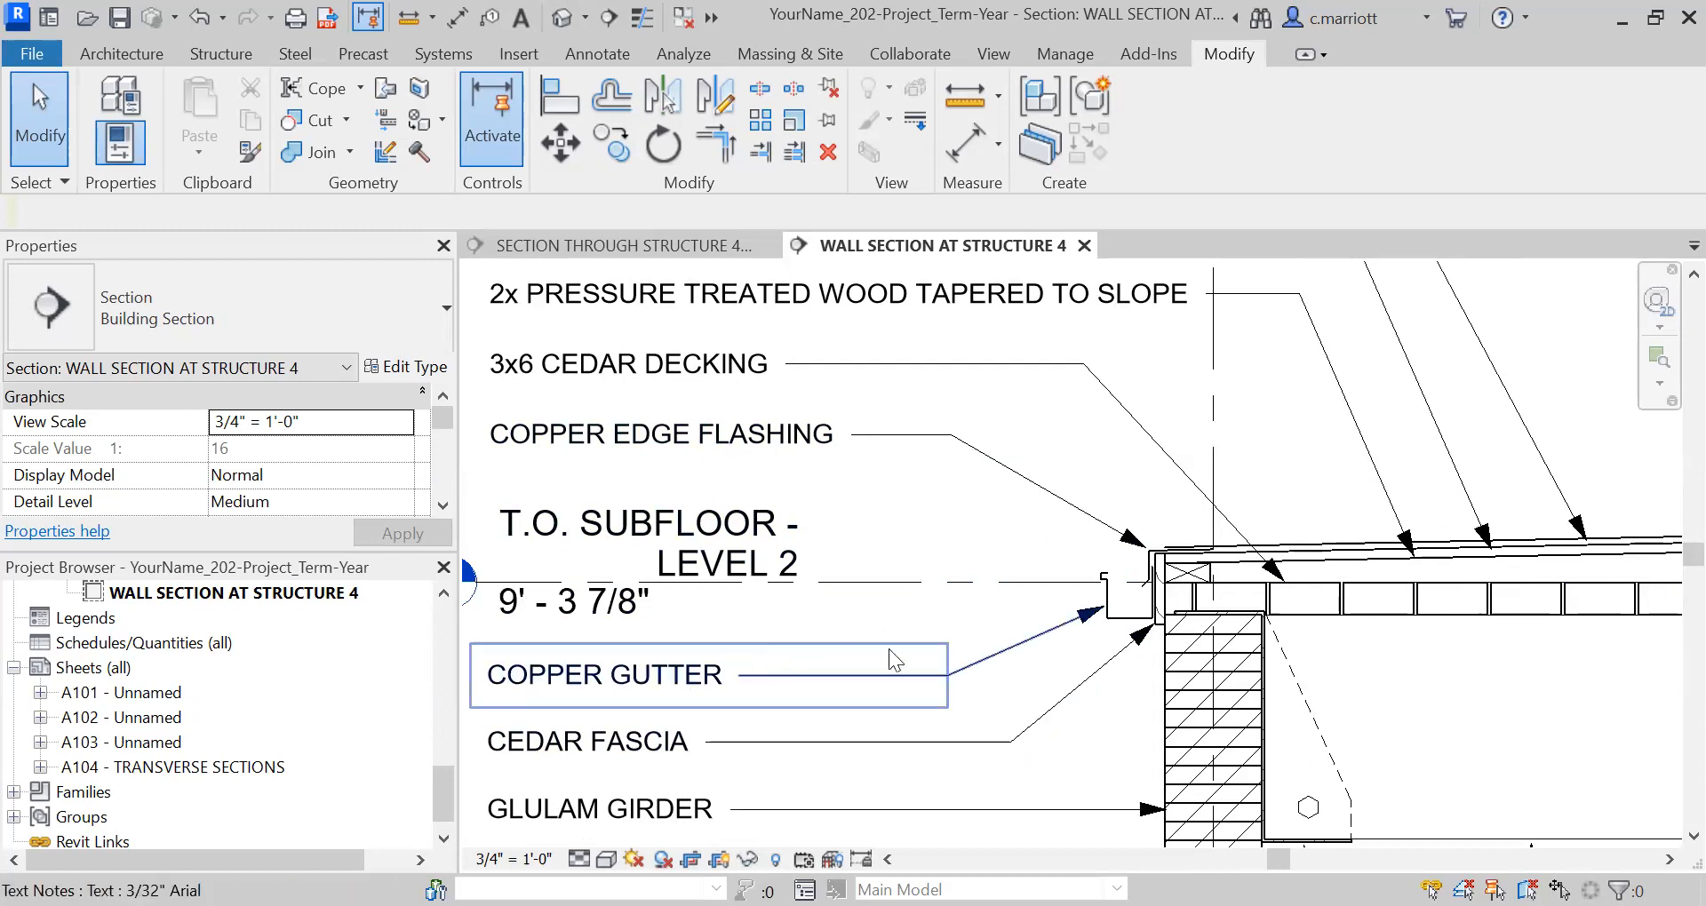
middle_click_drag(840, 632, 930, 520)
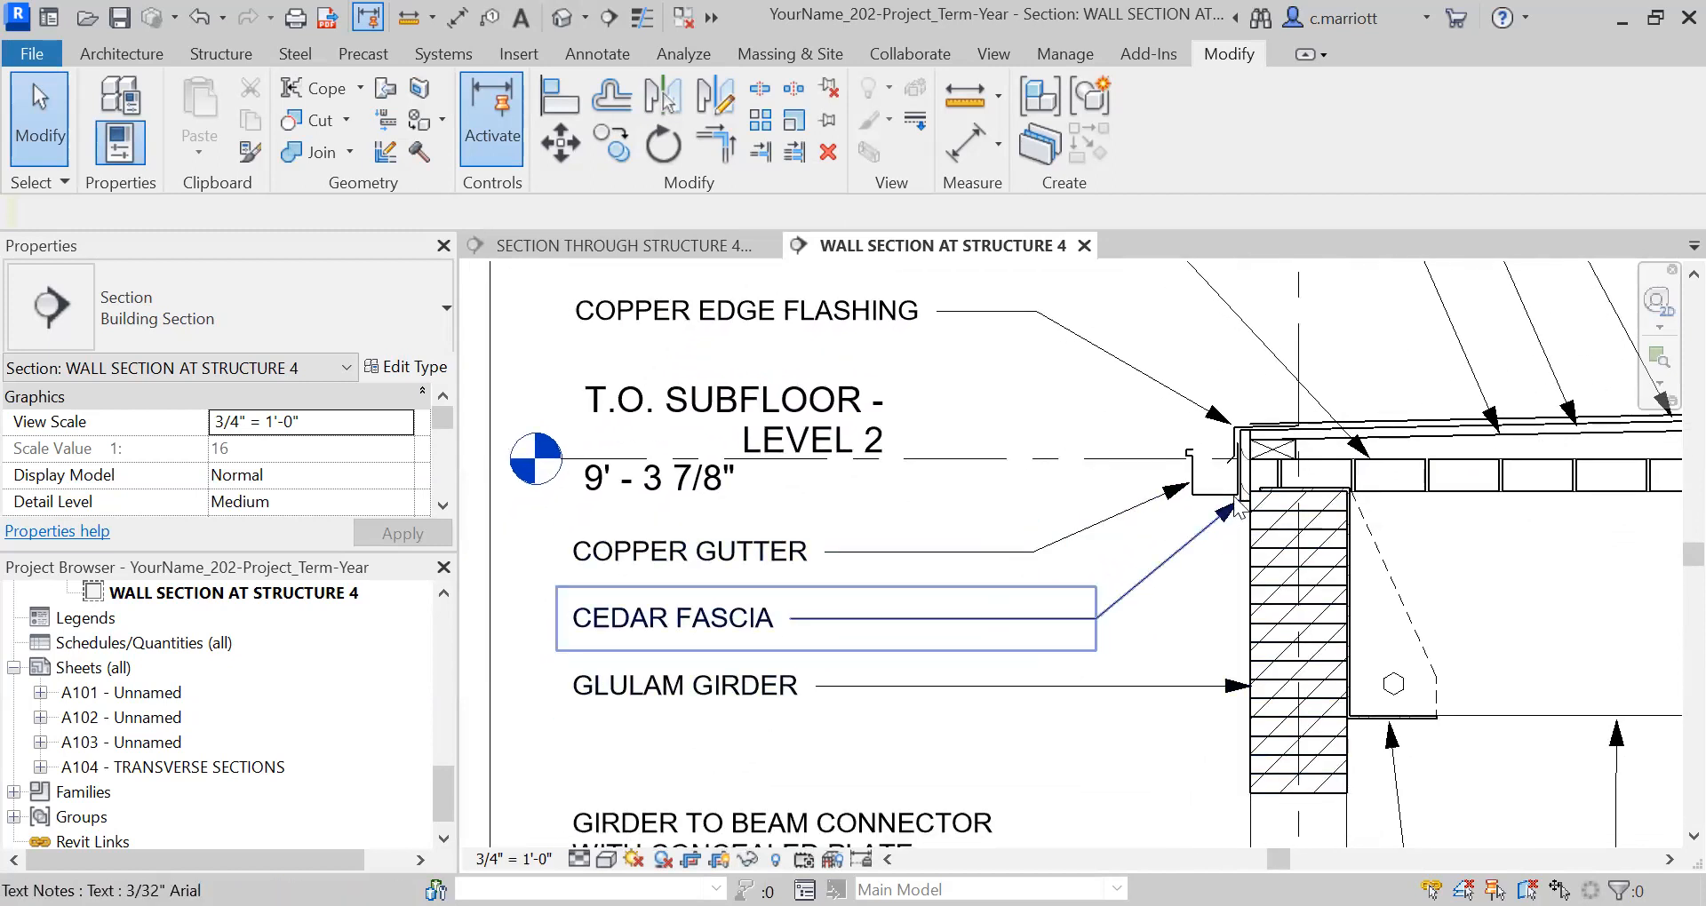
scroll(1226, 462, "up", 2)
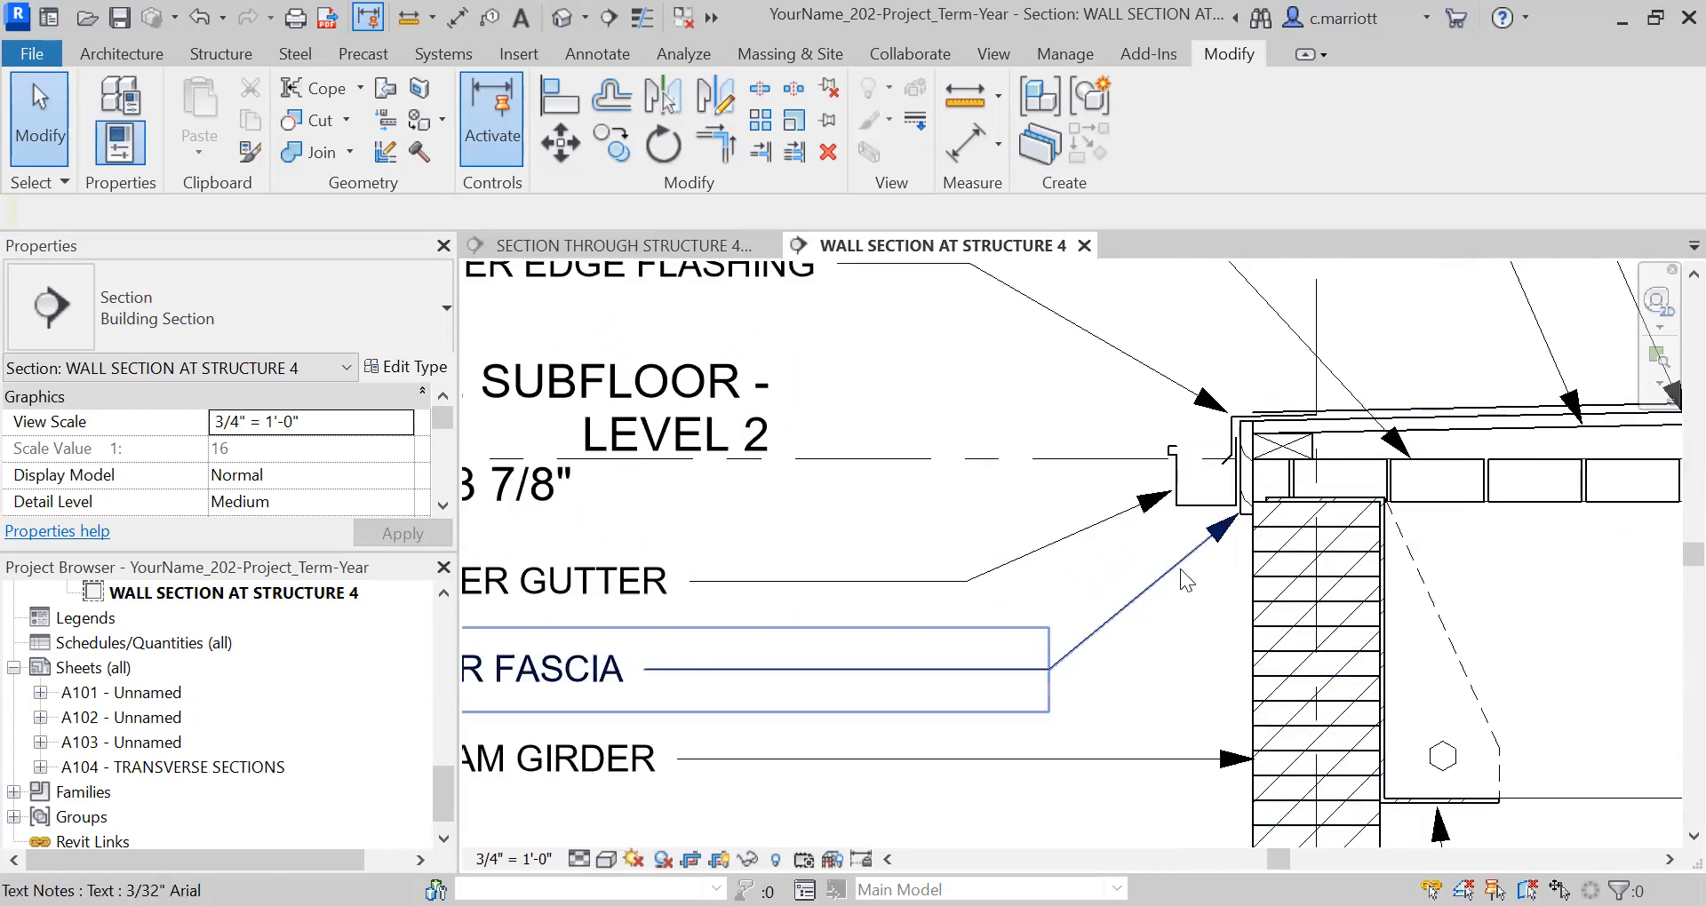
Examine the GLULAM GIRDER note and the girder it points to, and select the glulam beam framing into it below the Level 2 roof
scroll(1055, 597, "down", 3)
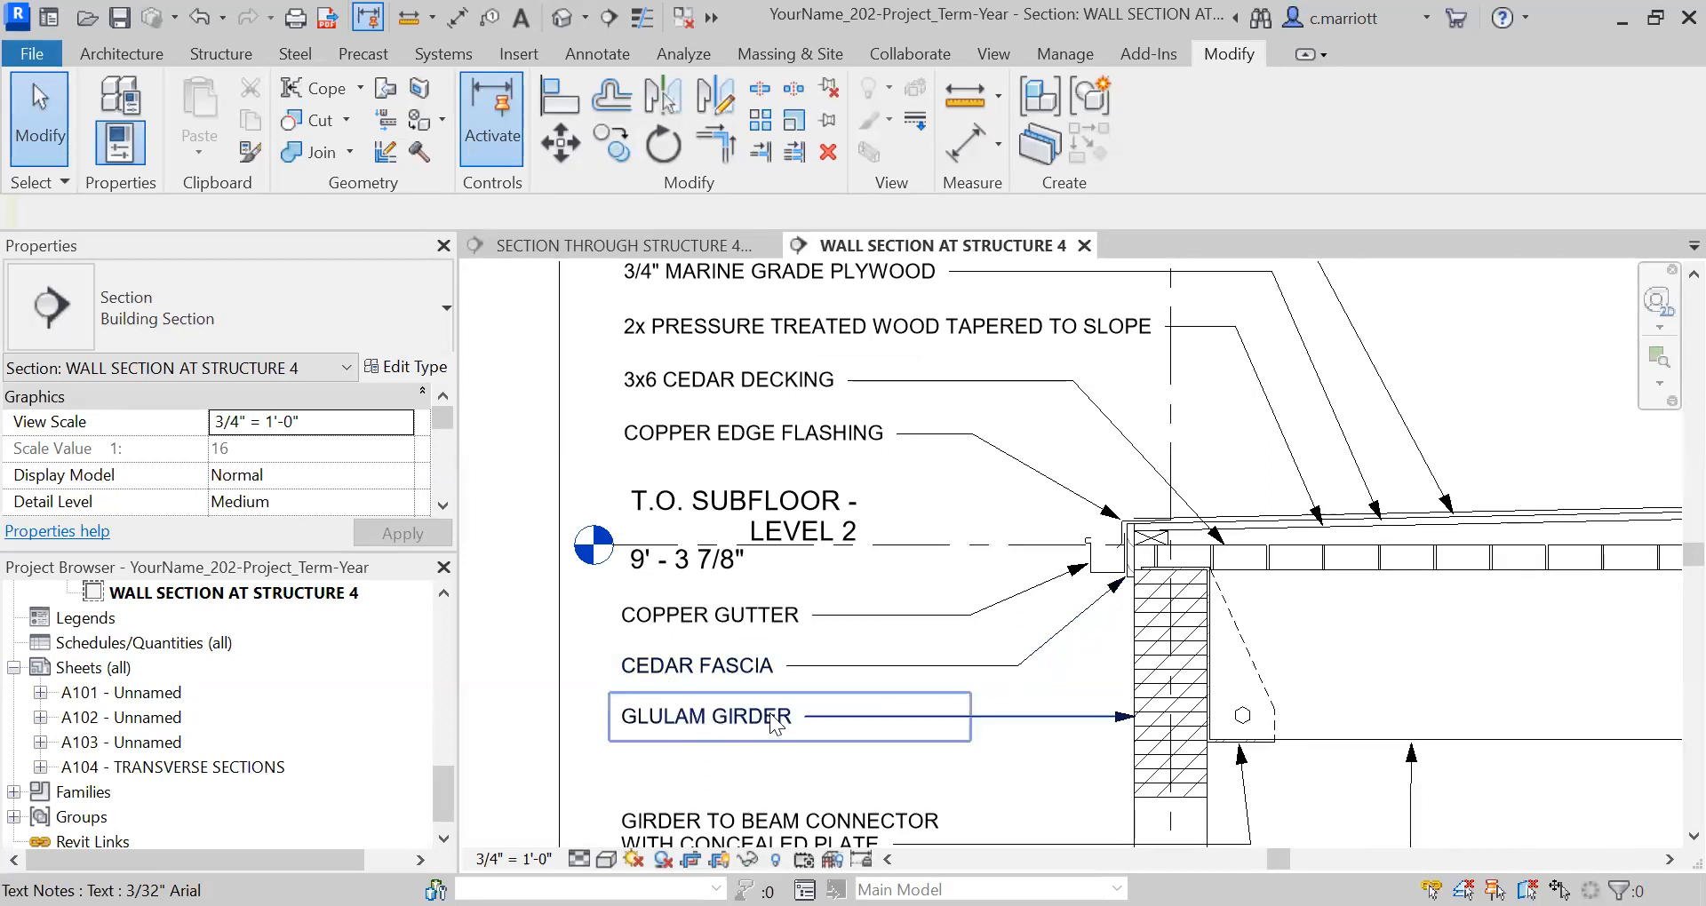
middle_click_drag(944, 784, 978, 697)
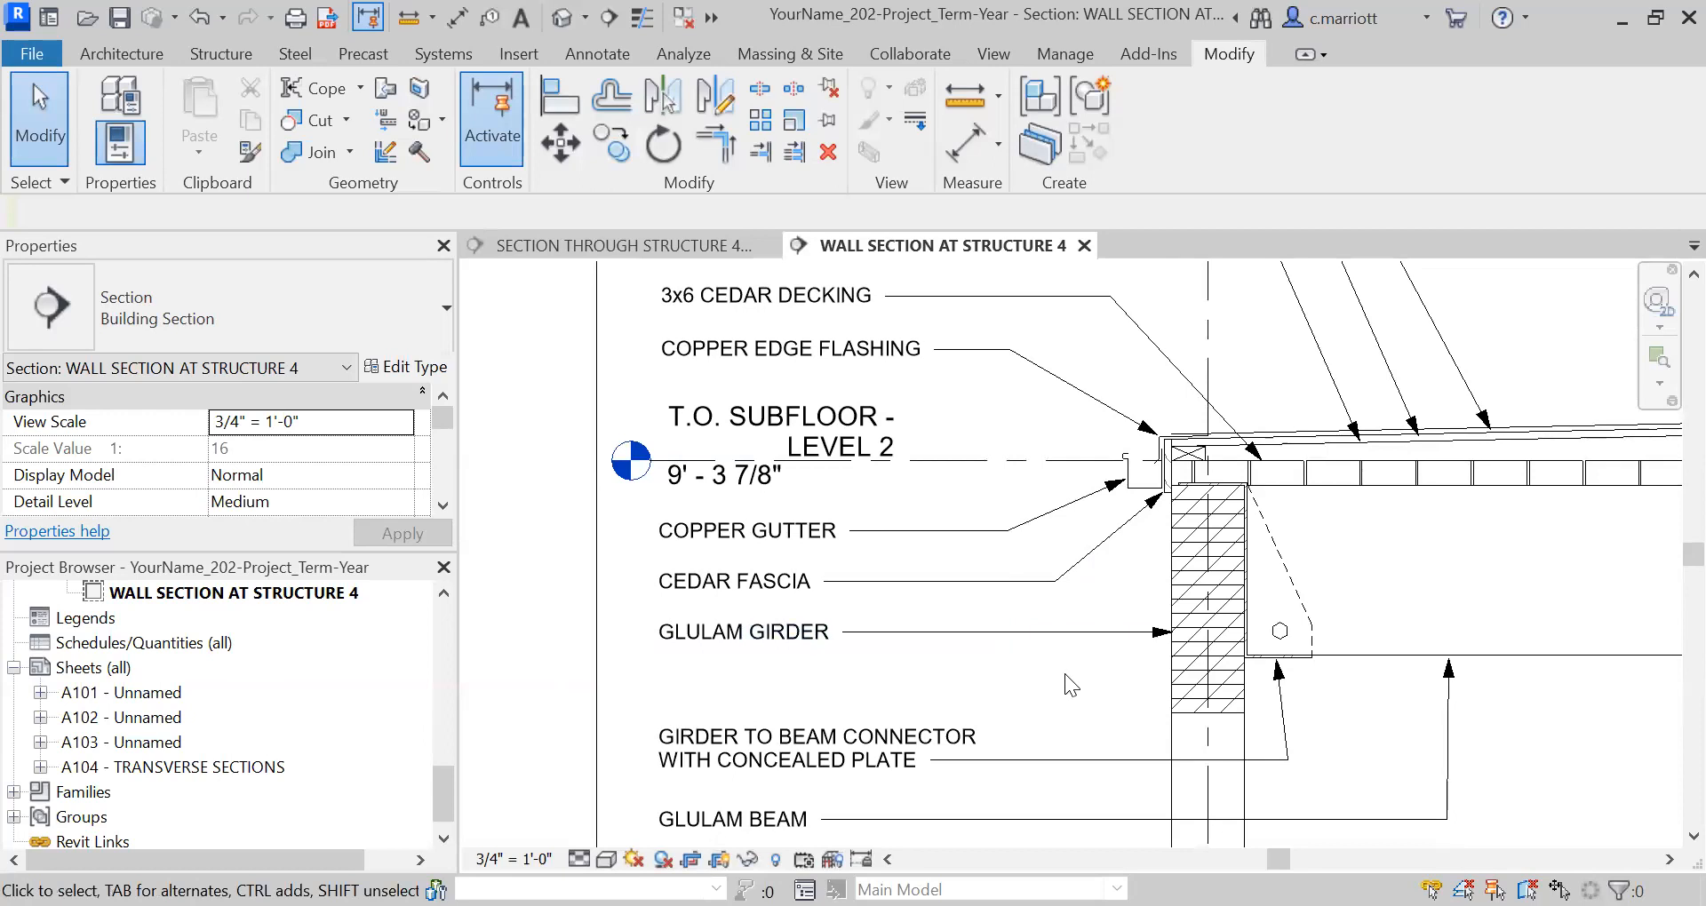
scroll(1064, 674, "up", 1)
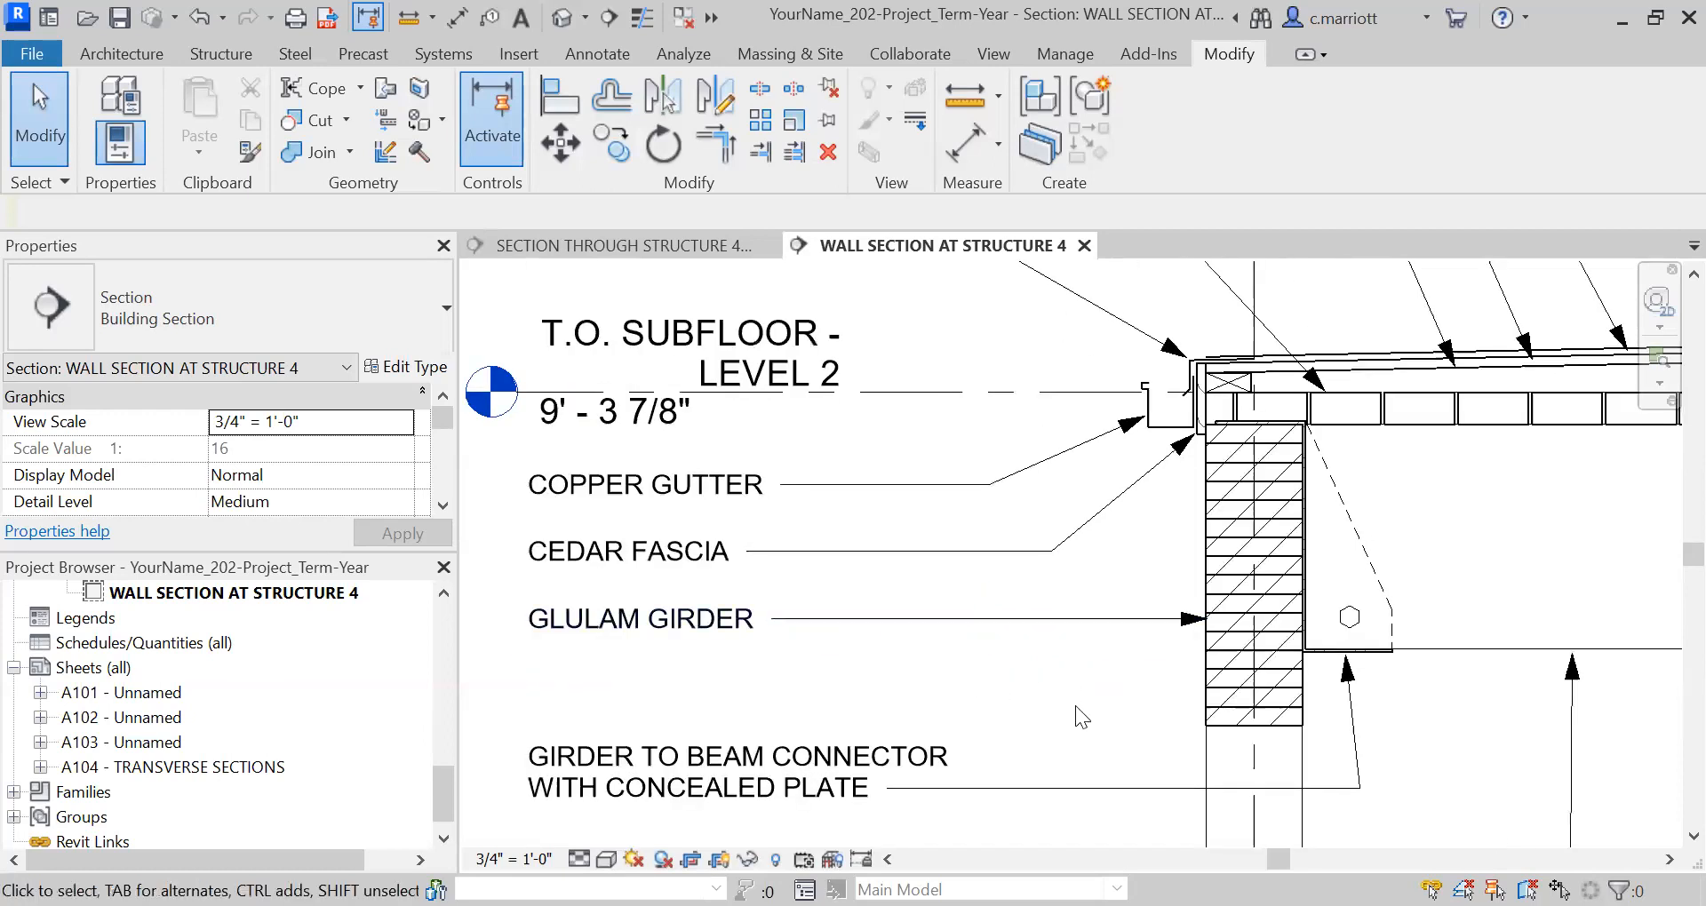
scroll(1064, 718, "down", 1)
middle_click_drag(1079, 704, 983, 615)
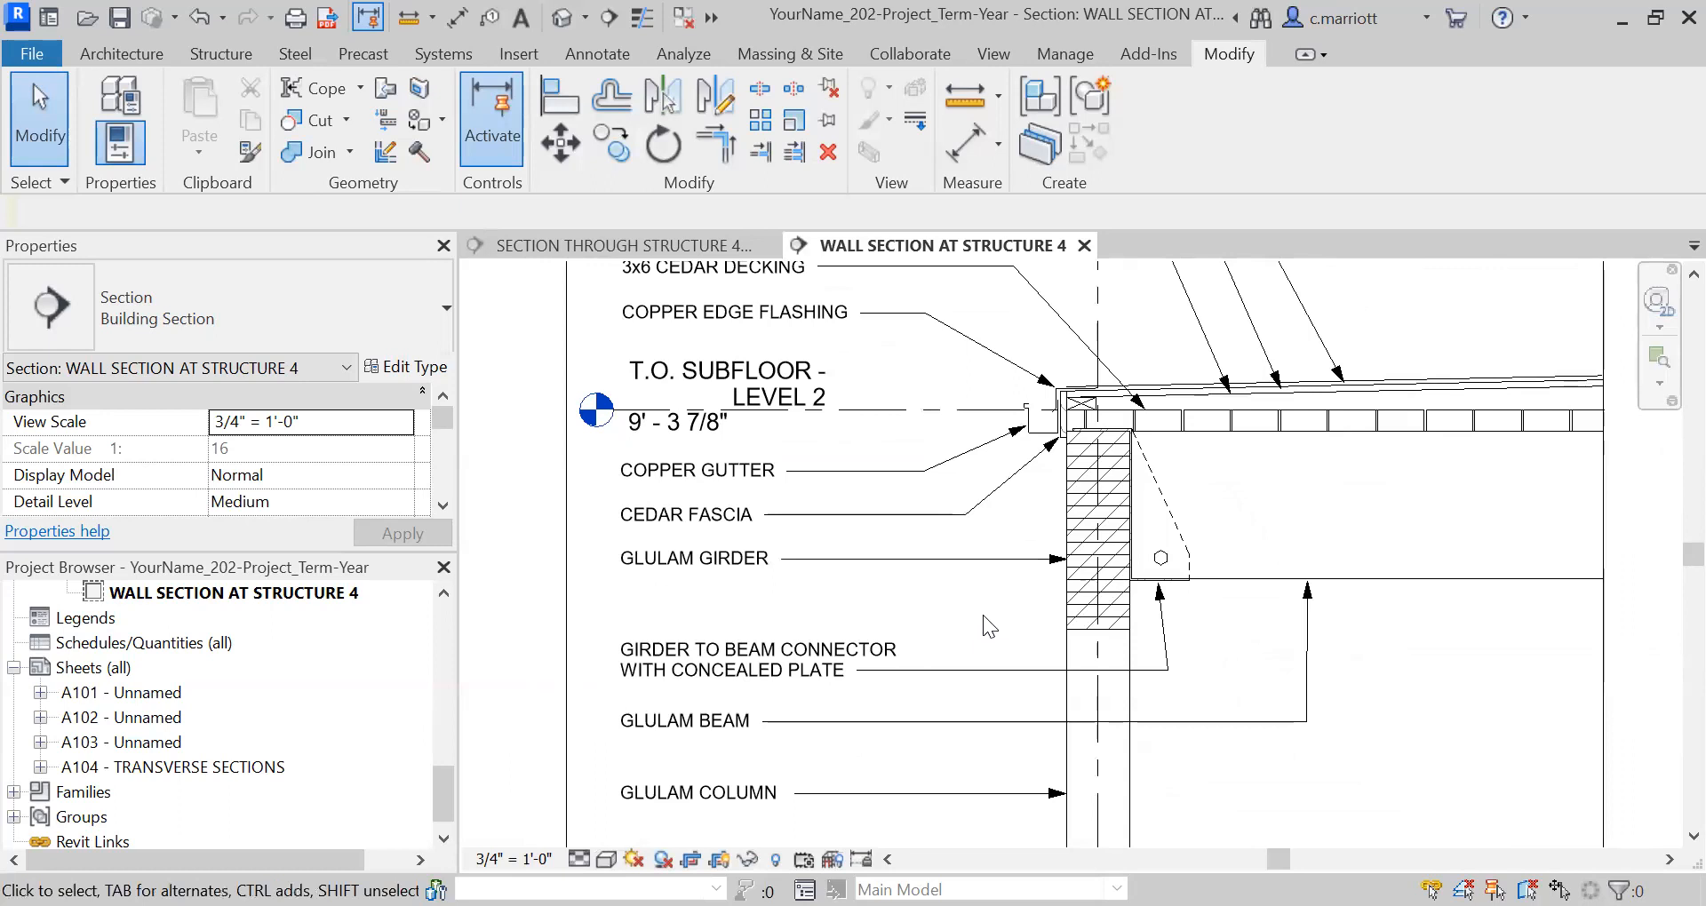
left_click(1075, 521)
left_click(1434, 700)
left_click(1383, 572)
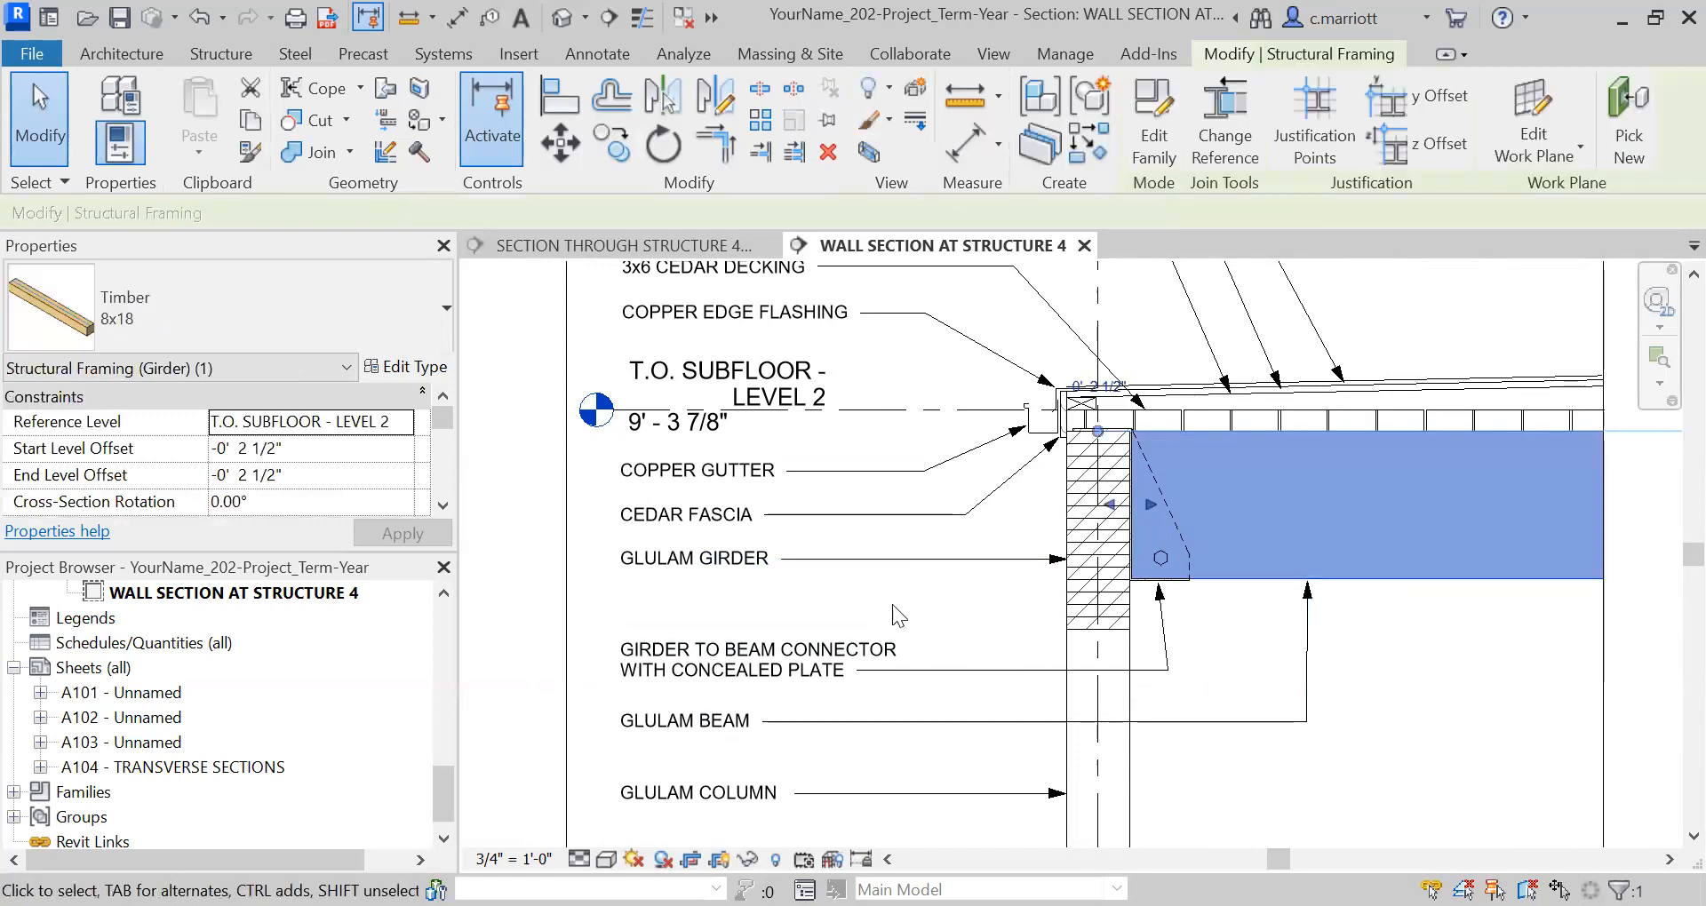
Examine the GLULAM COLUMN note and the girder to beam connector with its concealed plate at Level 2
middle_click_drag(906, 665, 861, 496)
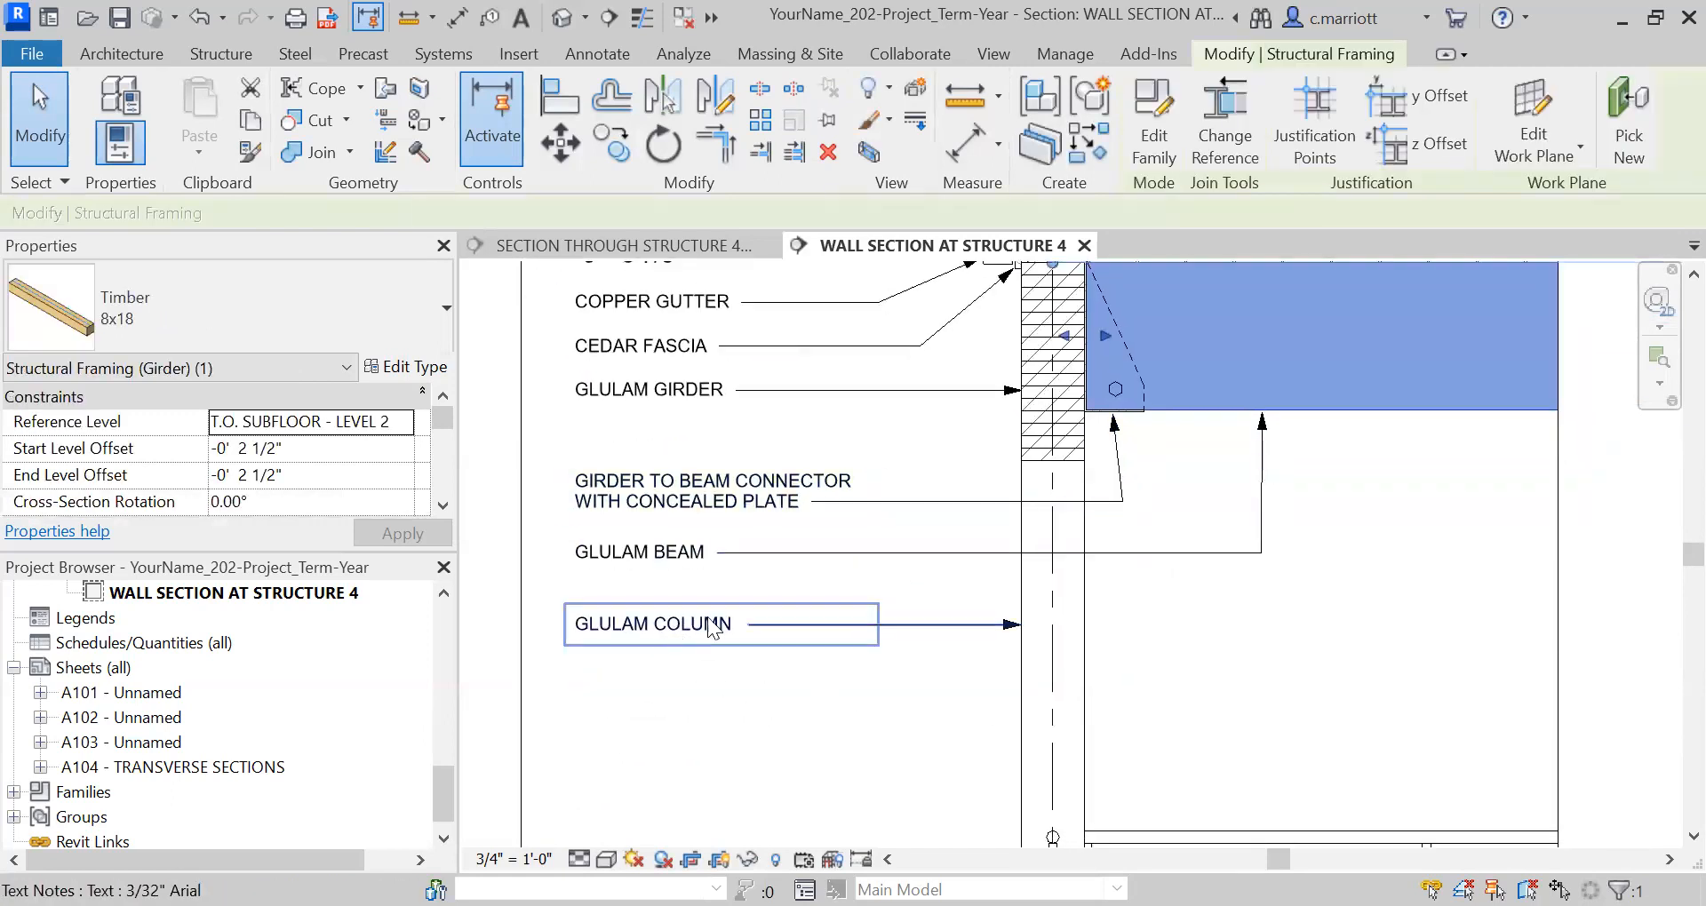
scroll(924, 690, "down", 4)
middle_click_drag(905, 717, 885, 547)
middle_click_drag(889, 665, 886, 555)
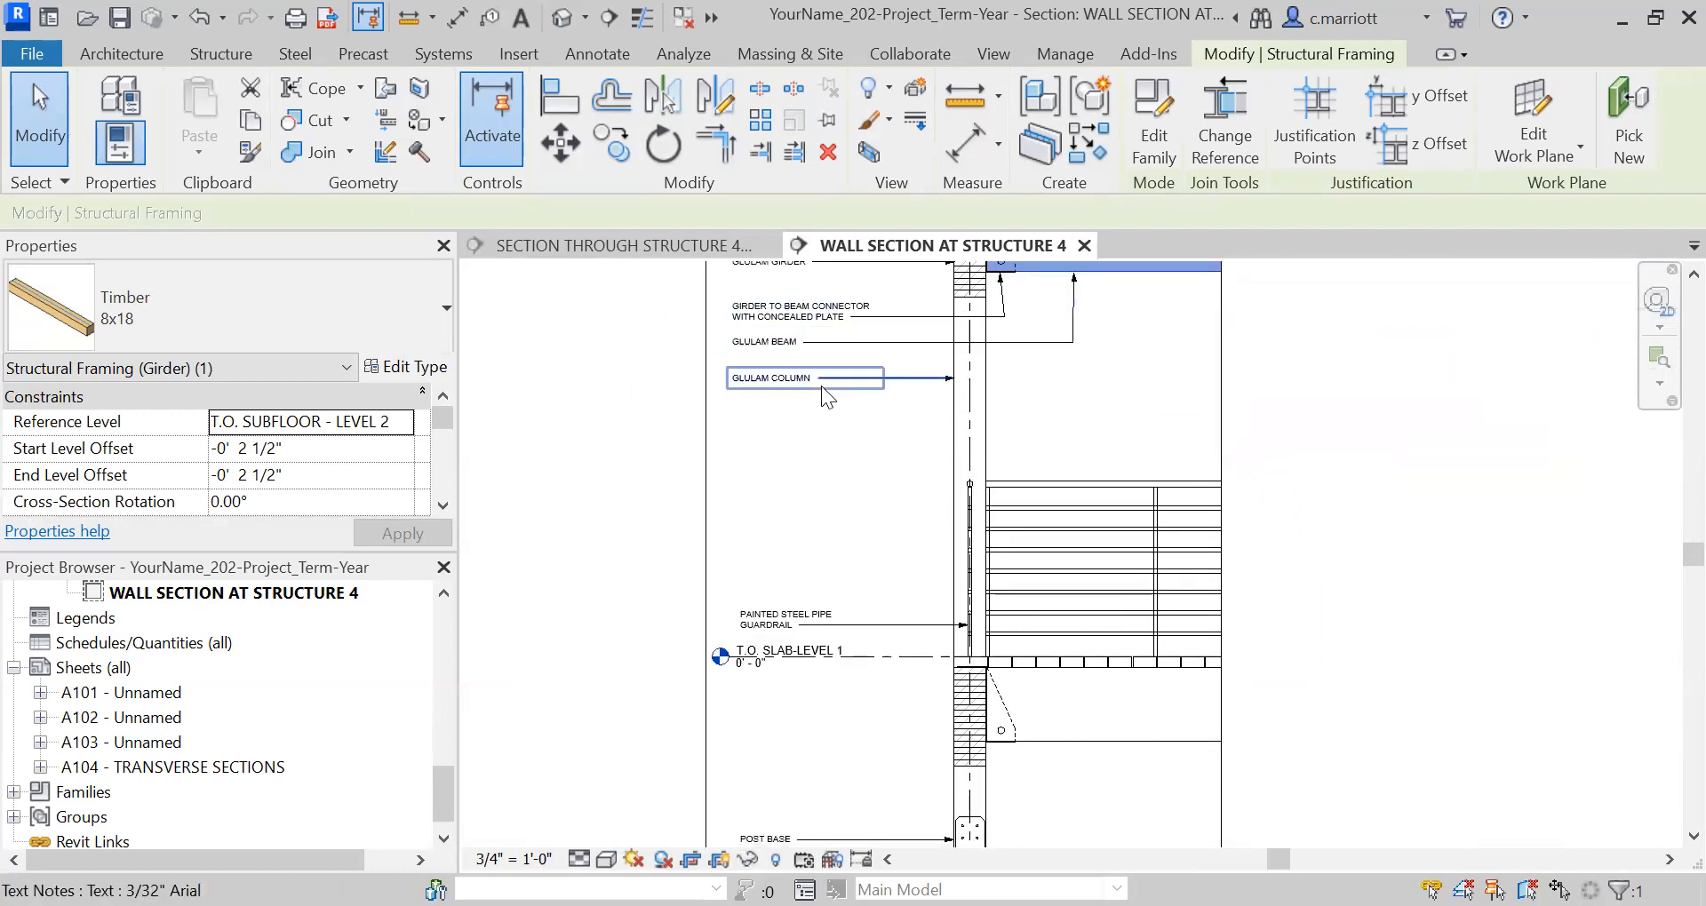
middle_click_drag(821, 386, 852, 481)
middle_click_drag(959, 493, 1000, 546)
scroll(908, 507, "up", 5)
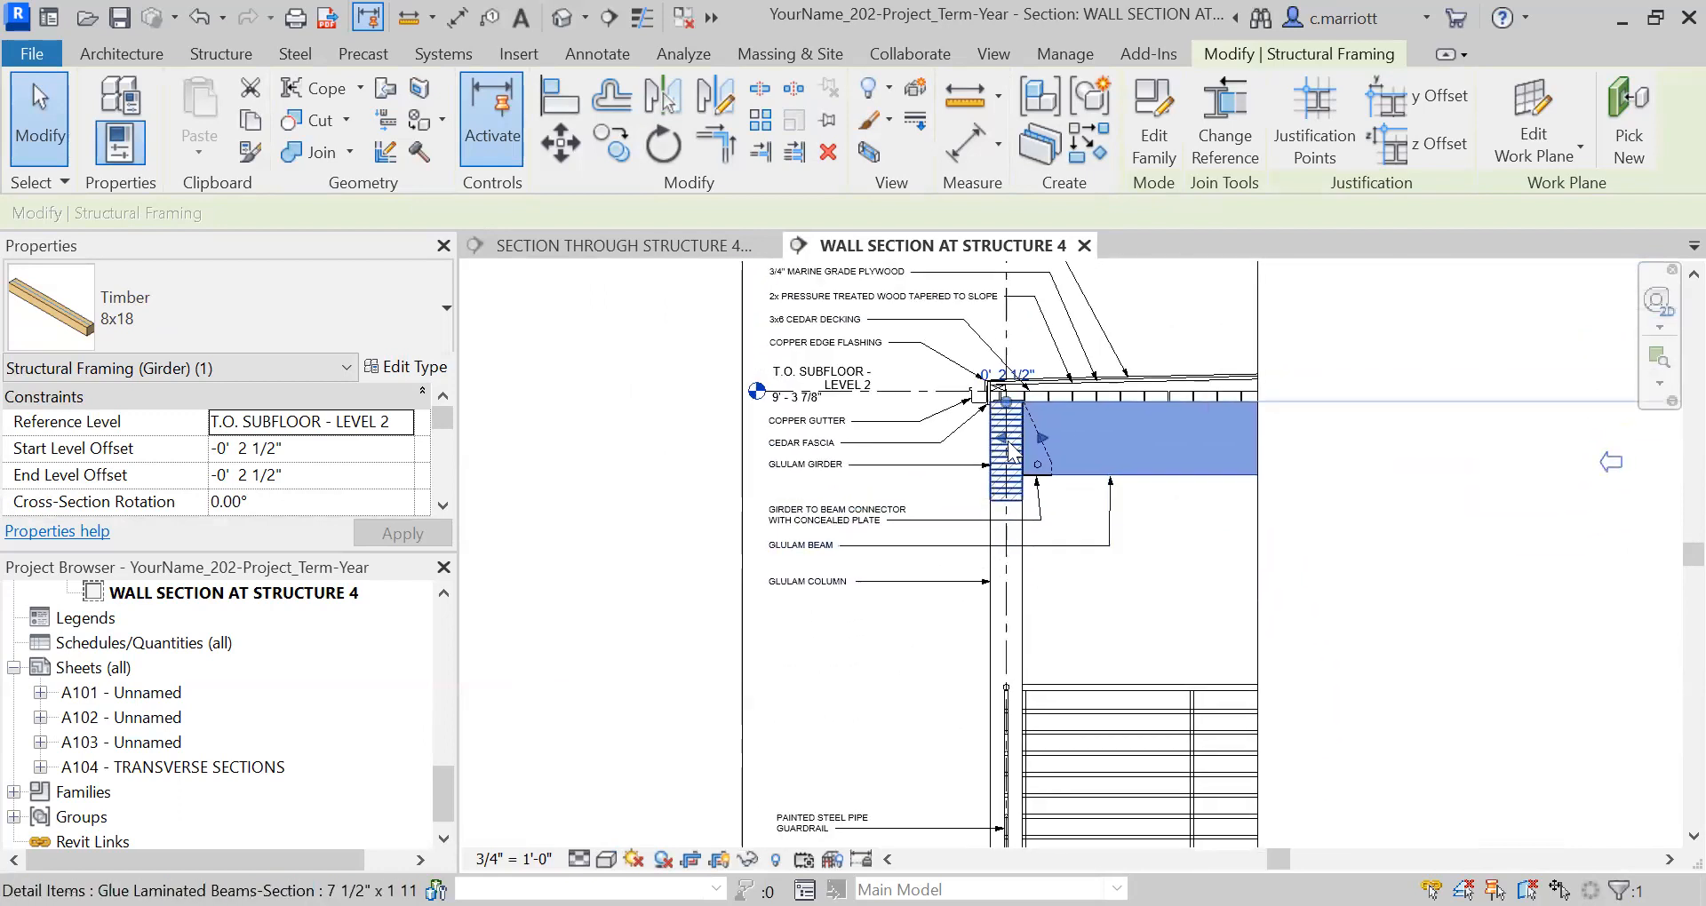
middle_click_drag(756, 530, 846, 491)
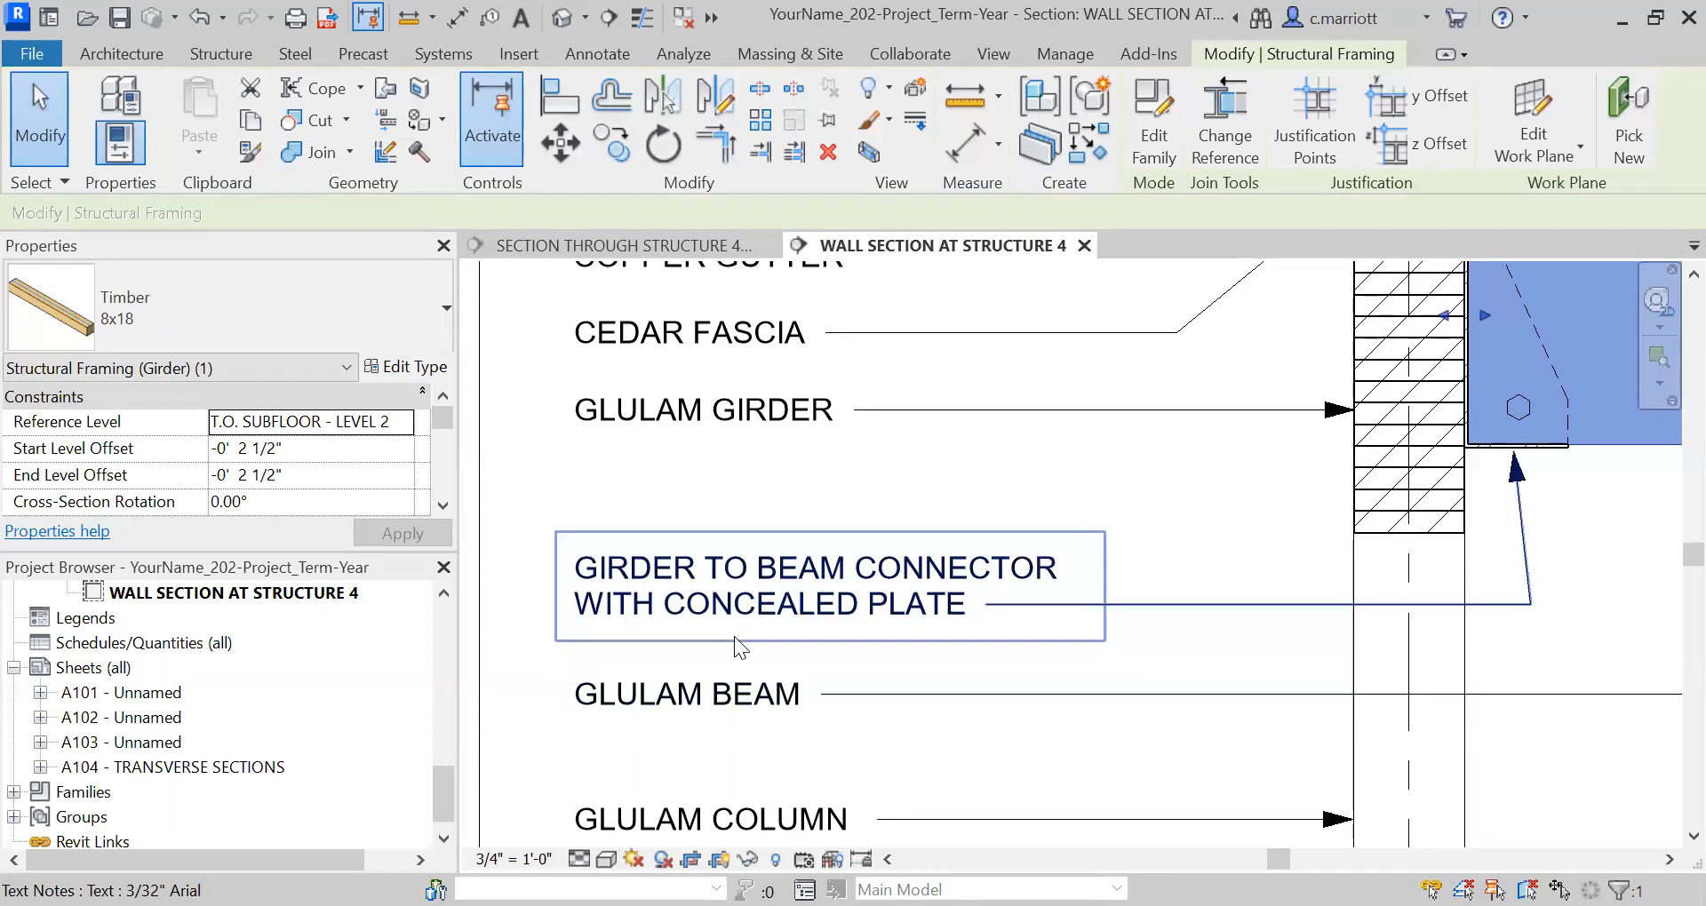
middle_click_drag(1202, 538, 1049, 573)
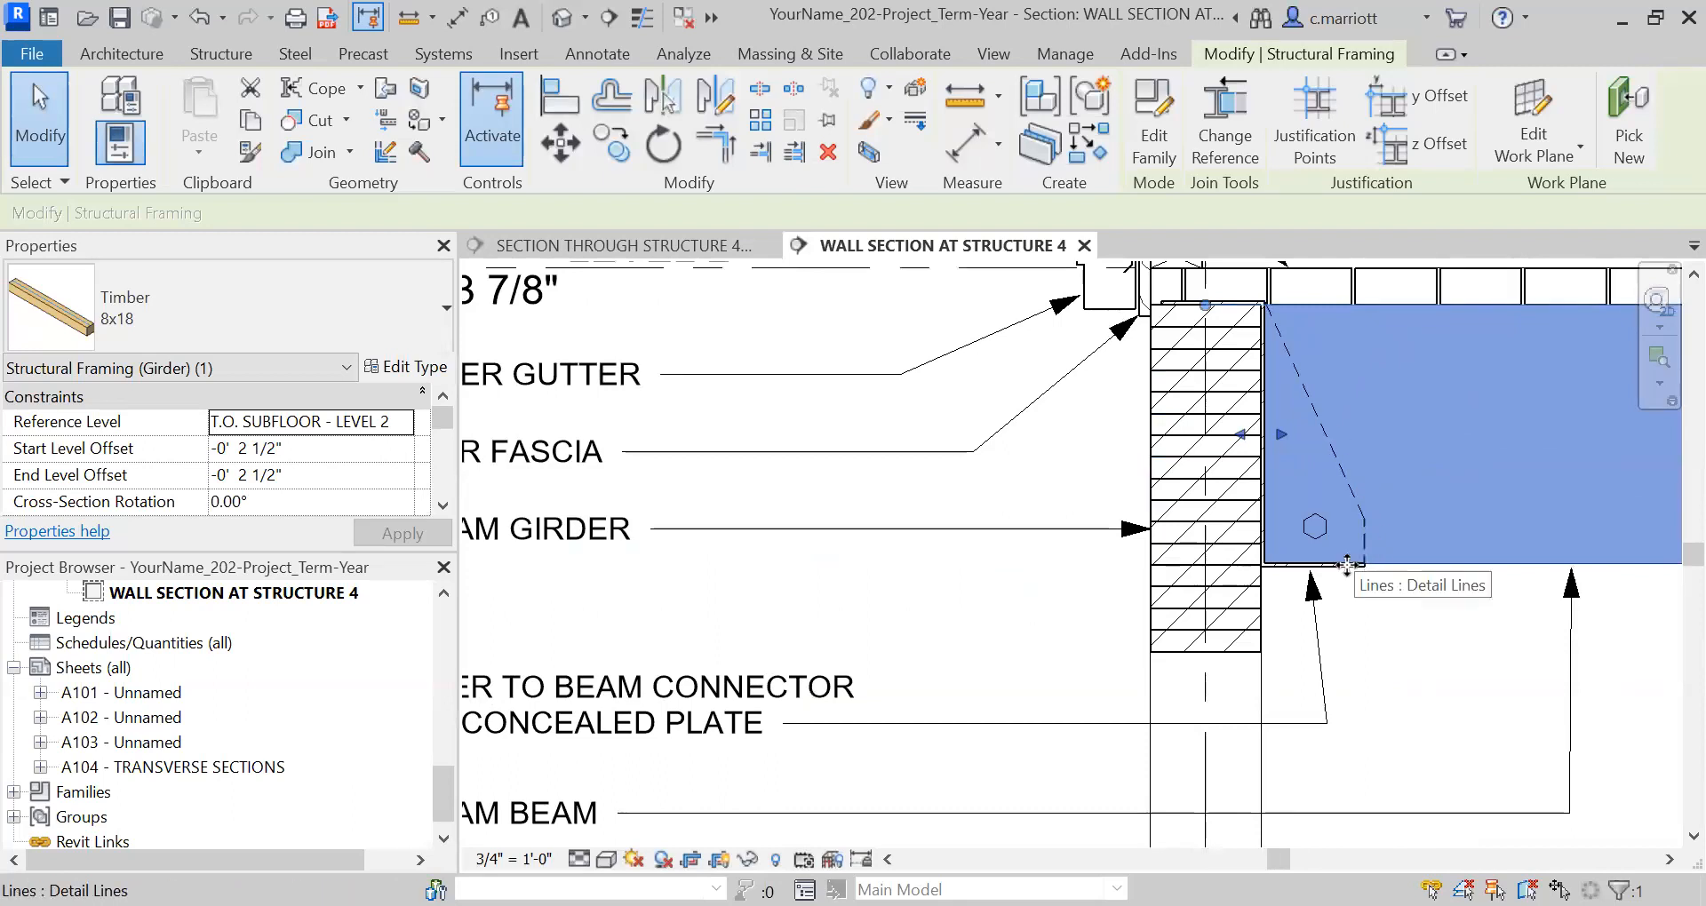
scroll(1054, 652, "down", 5)
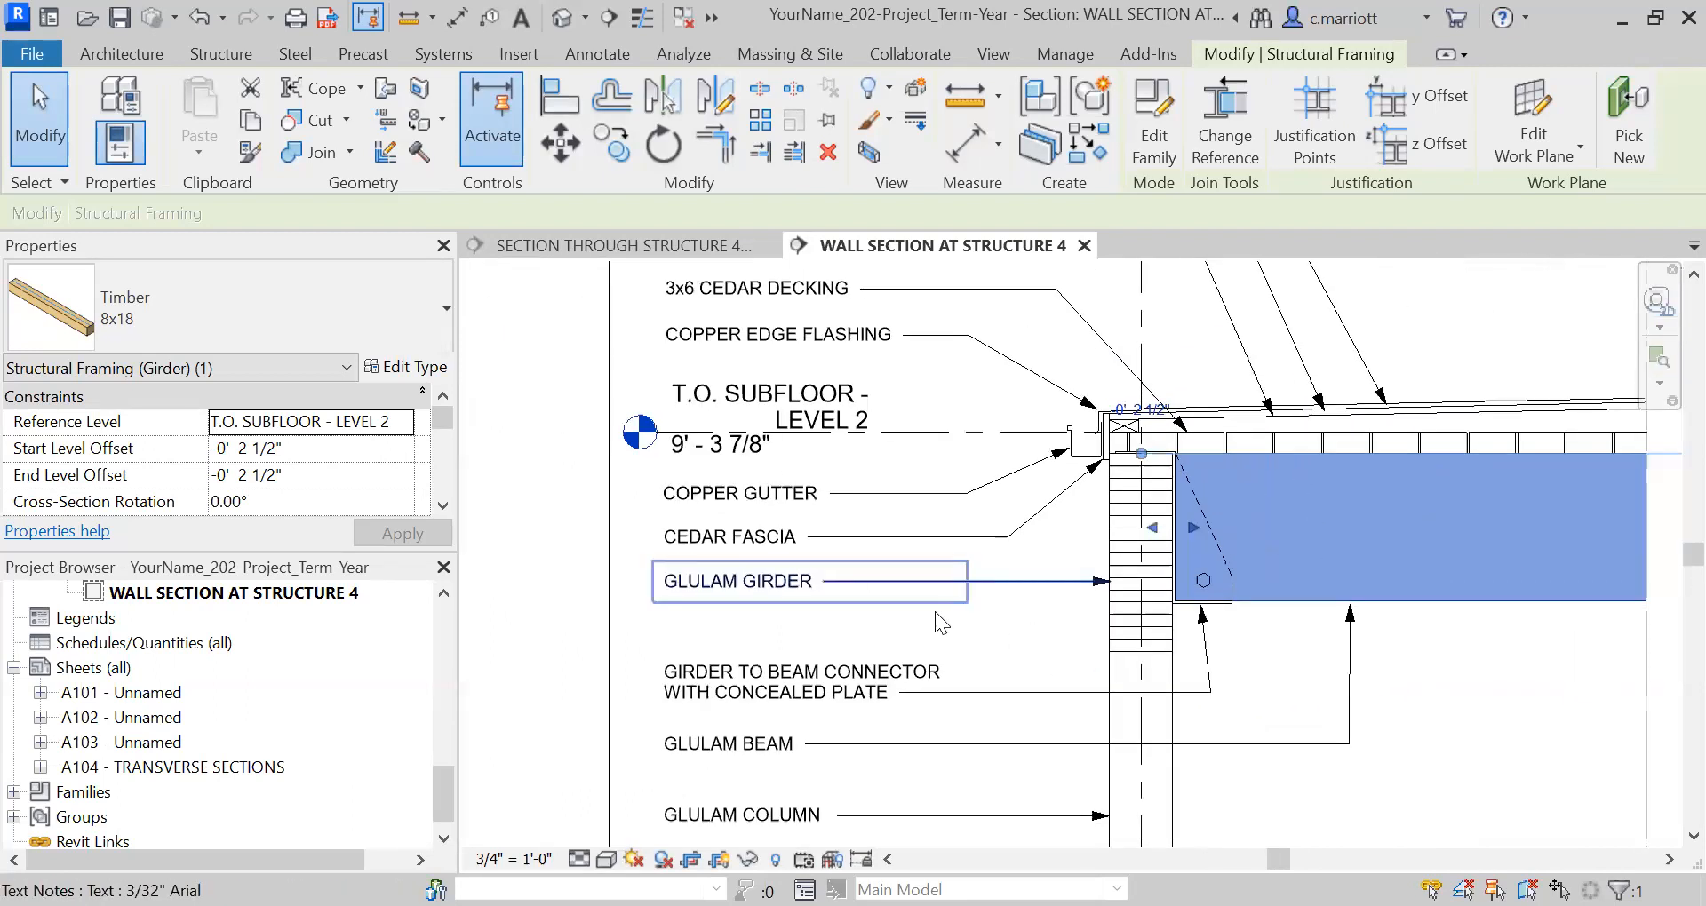
Examine the painted steel pipe guardrail and its note at Level 1, along with the post base on the concrete pier below
middle_click_drag(881, 753, 879, 570)
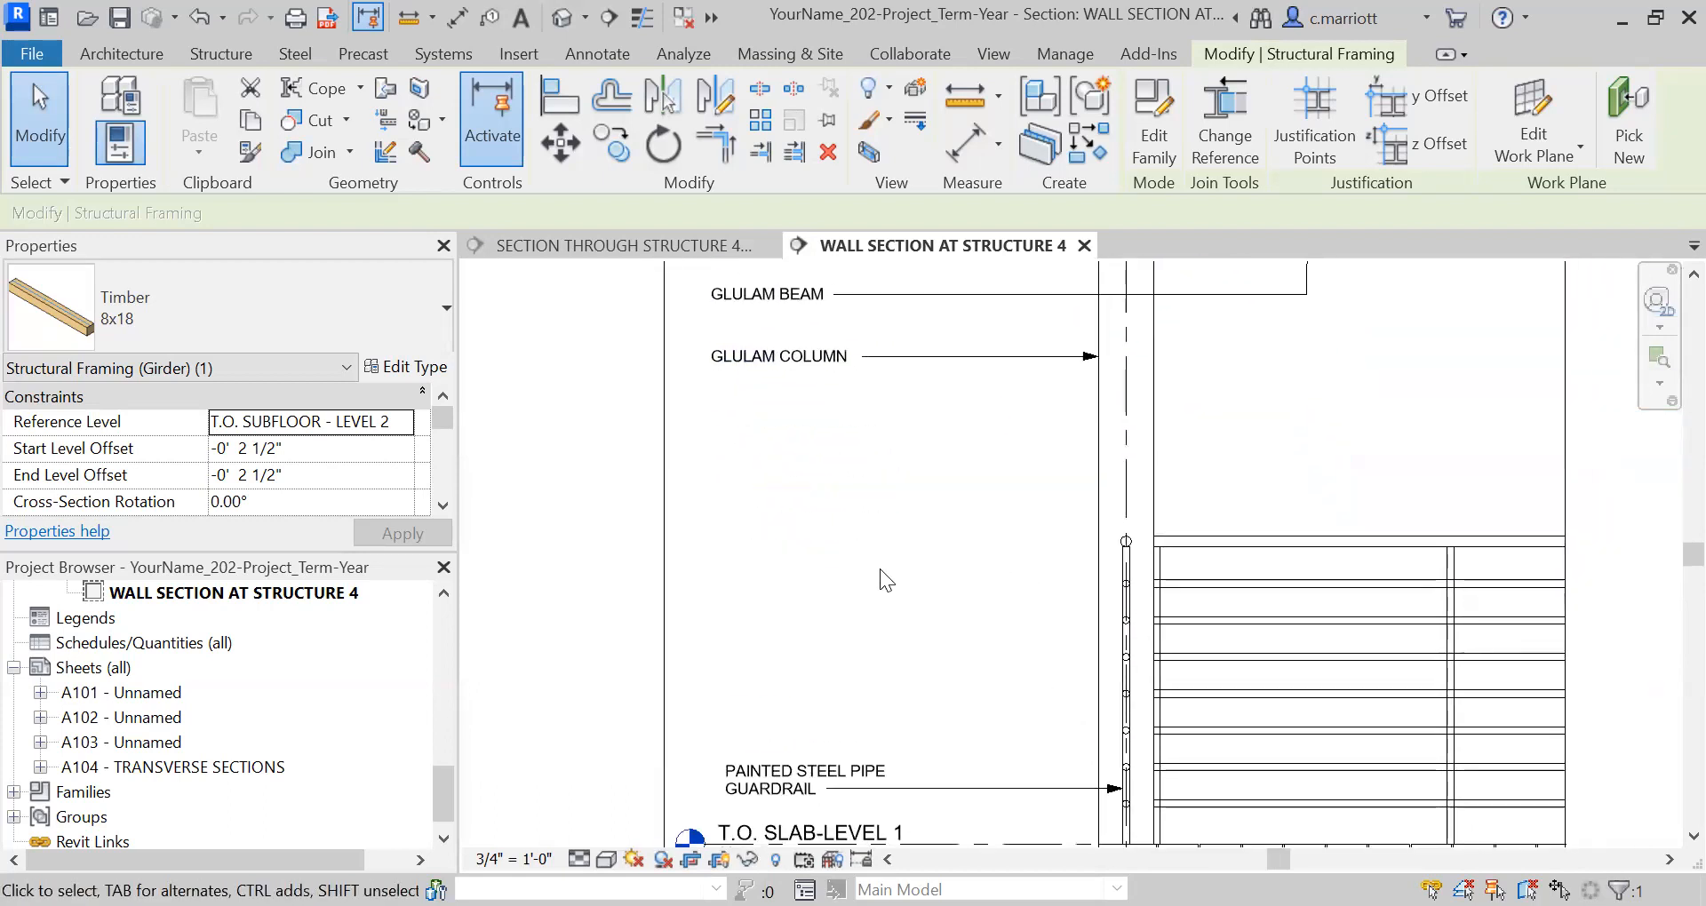
middle_click_drag(951, 757, 940, 572)
middle_click_drag(968, 723, 949, 719)
scroll(977, 702, "up", 1)
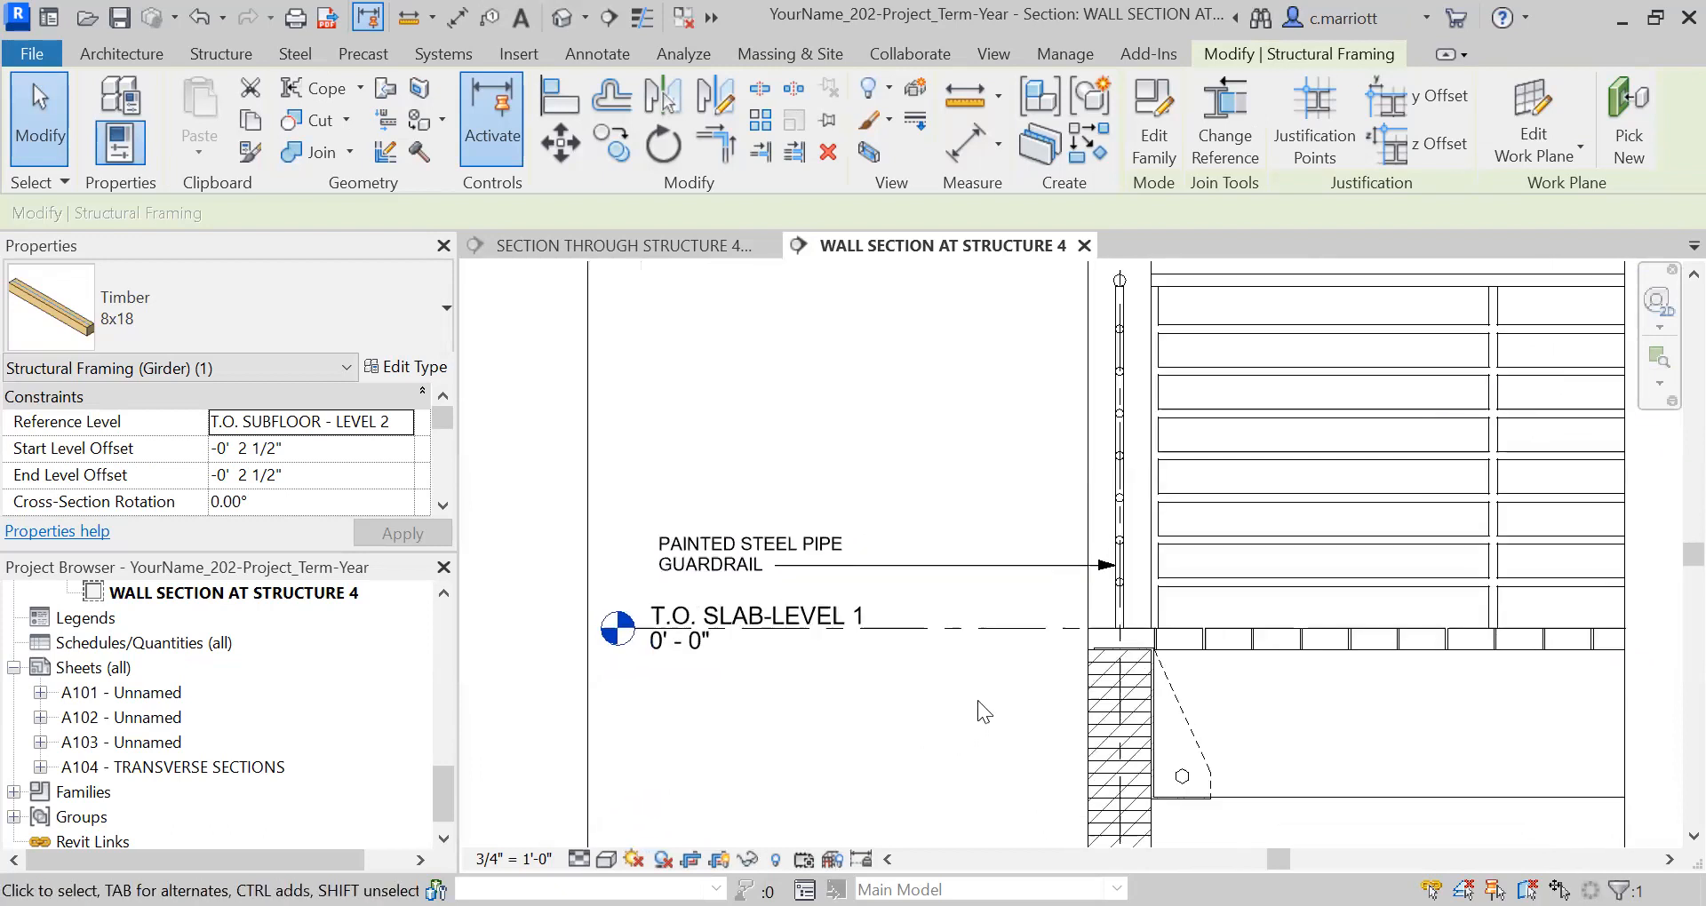
scroll(919, 666, "down", 1)
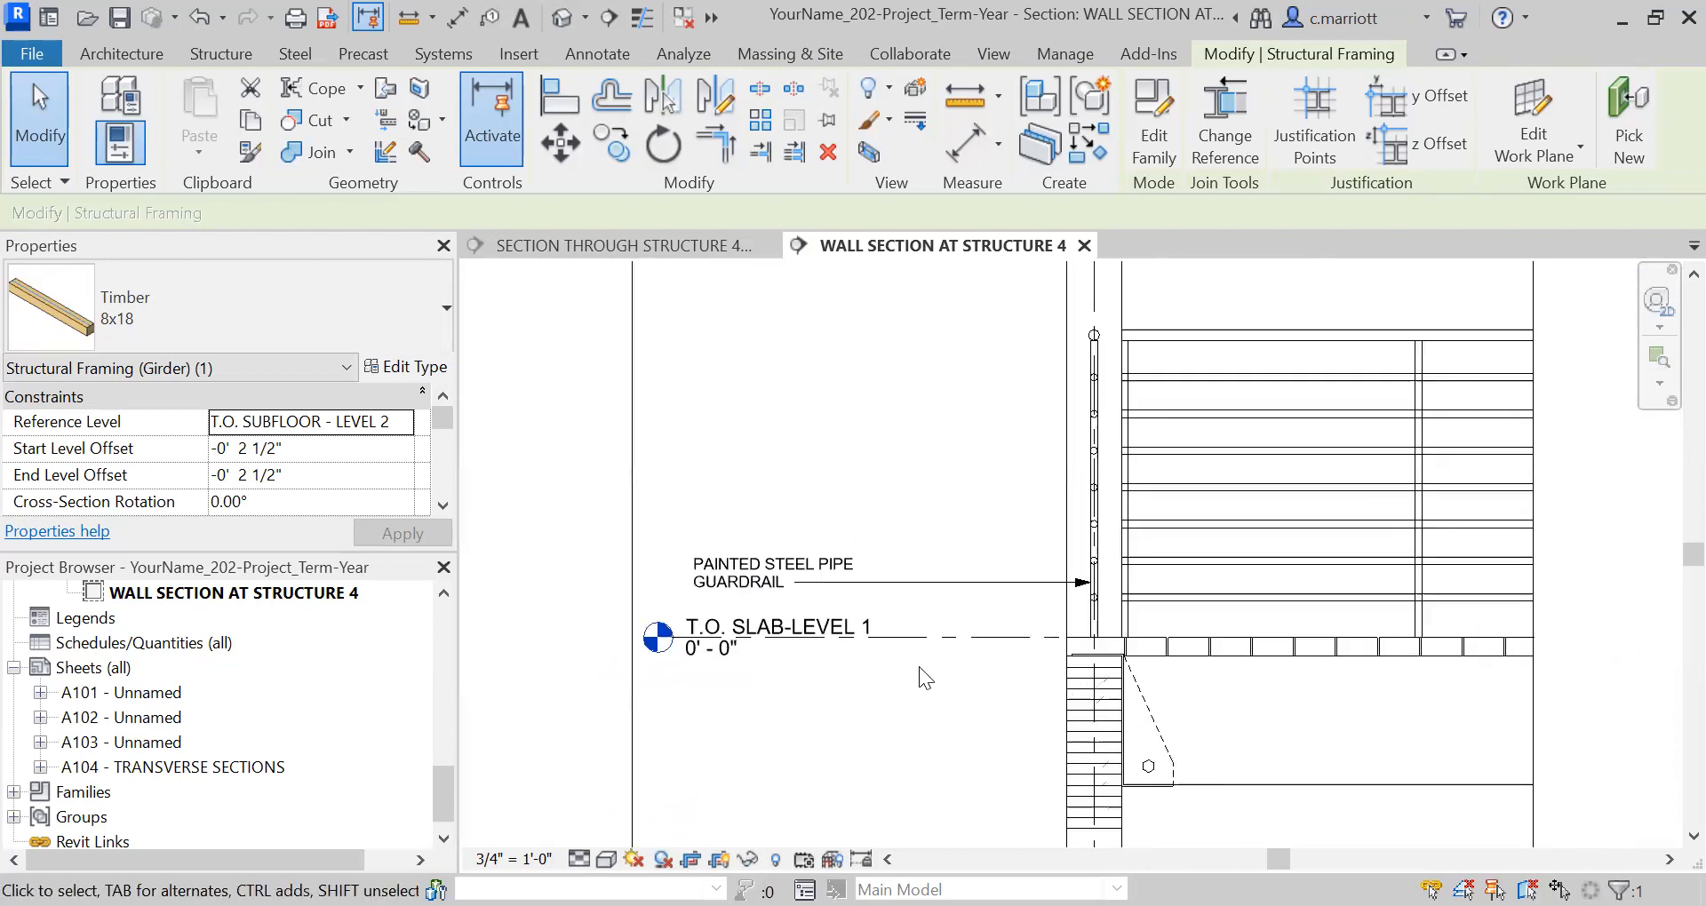
scroll(919, 675, "down", 1)
middle_click_drag(916, 715, 930, 519)
scroll(958, 636, "up", 2)
scroll(929, 610, "up", 1)
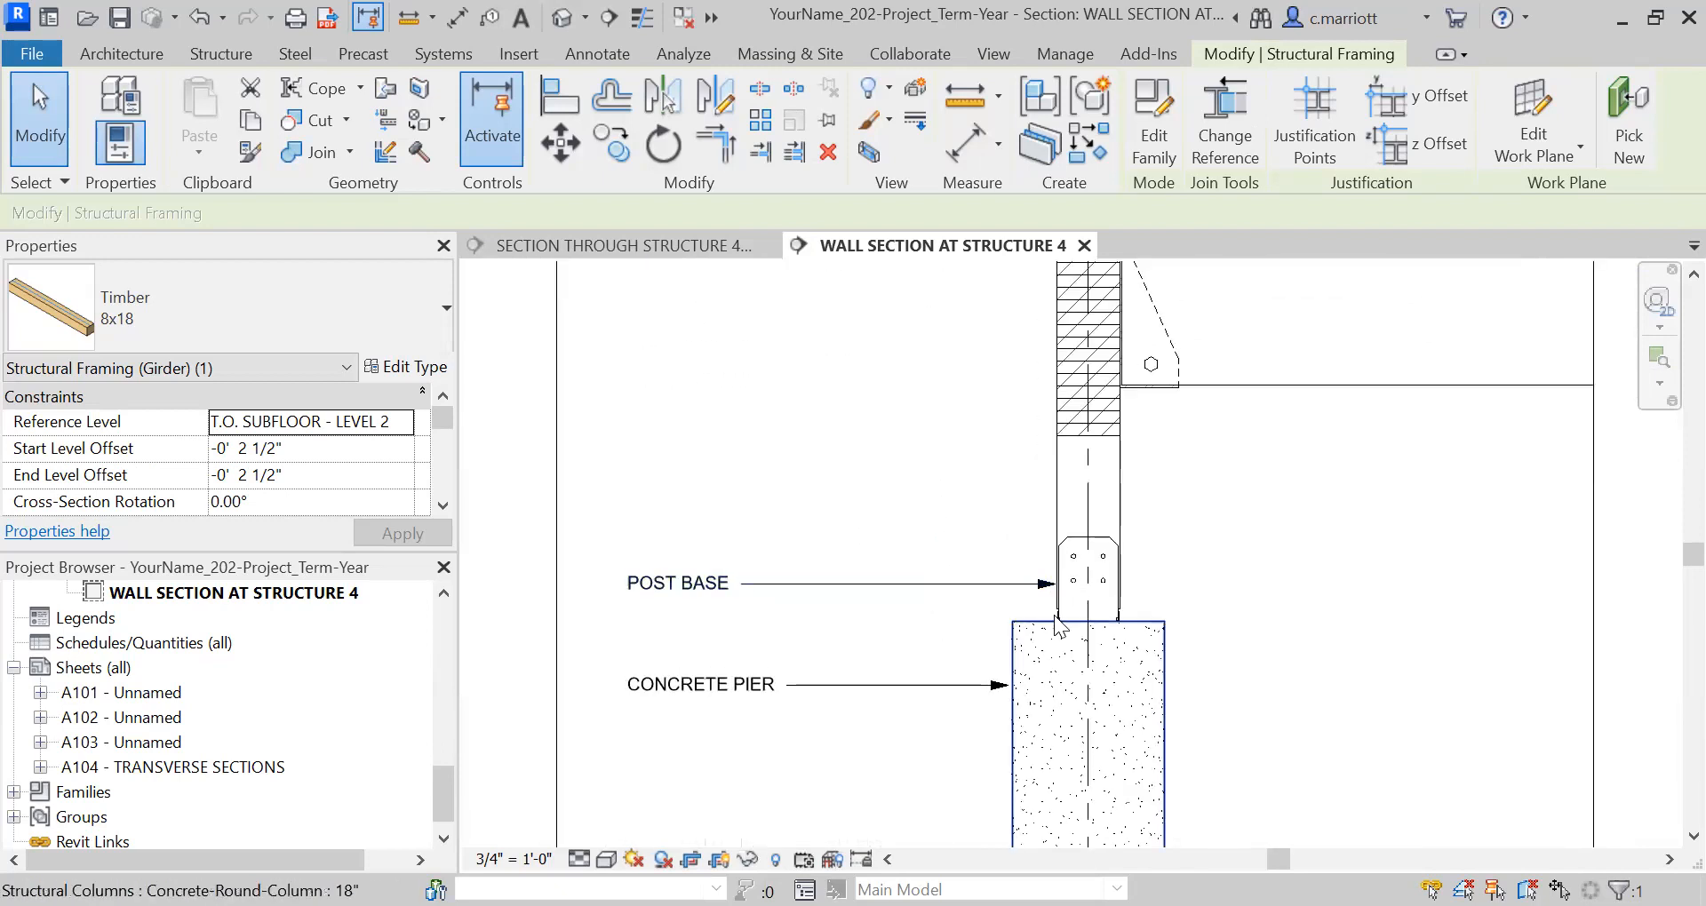
Move the arrow tip of the CONCRETE PIER note onto the near vertical edge of the pier
scroll(1059, 609, "up", 3)
middle_click_drag(768, 615, 994, 394)
scroll(1066, 604, "up", 4)
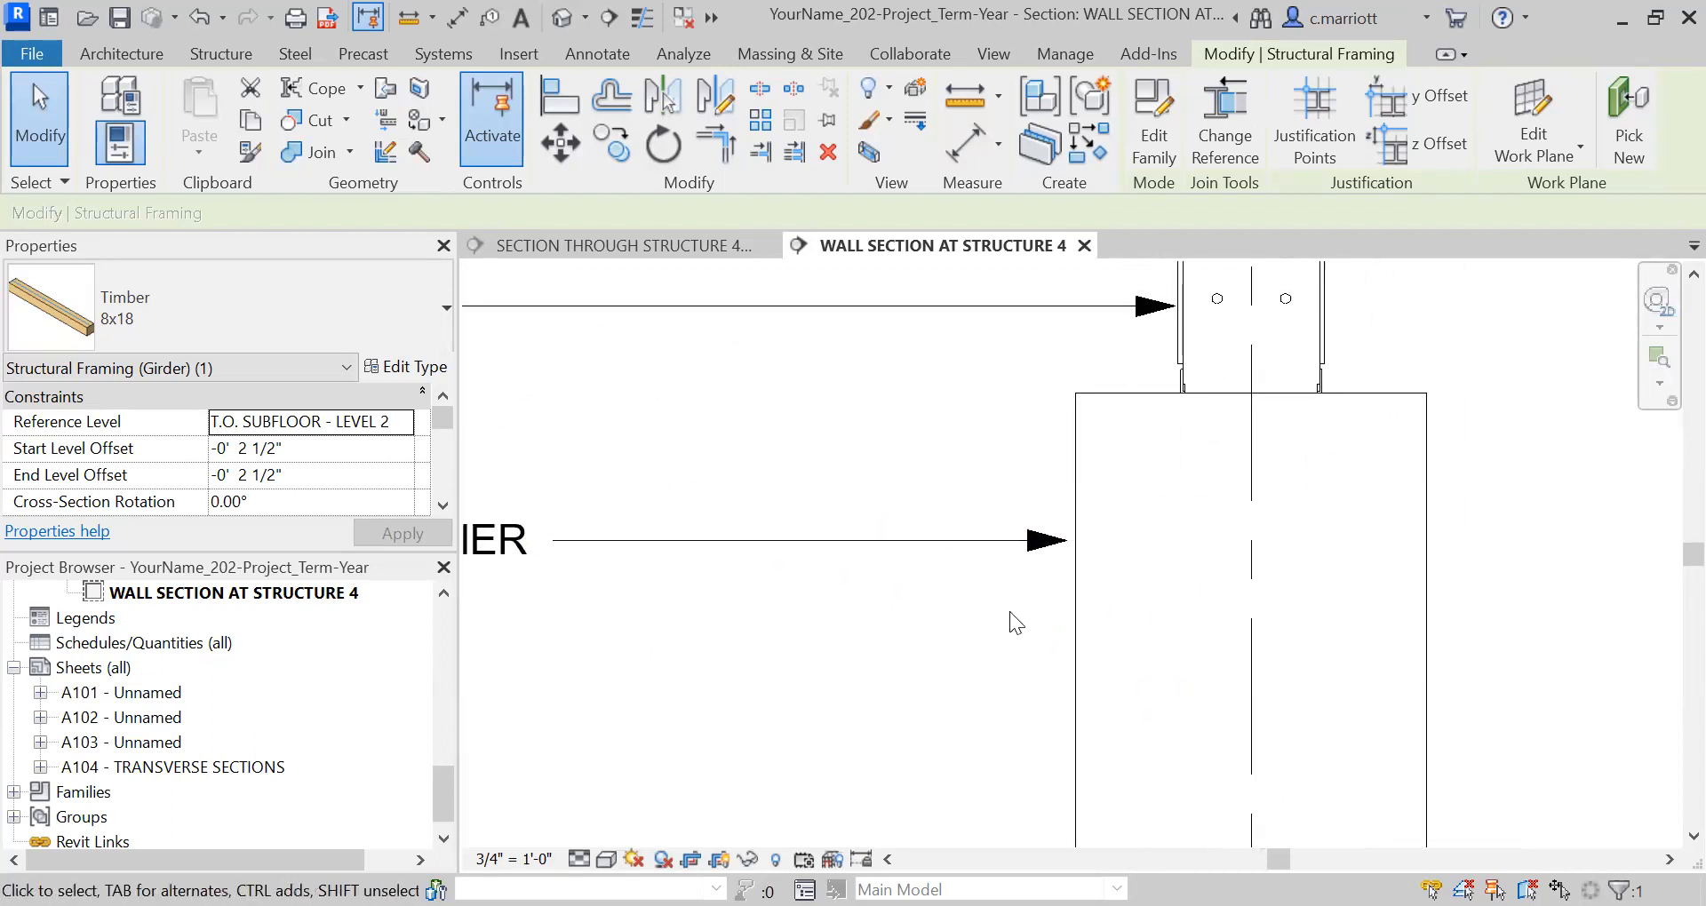
left_click(1080, 532)
left_click_drag(1083, 530, 1102, 533)
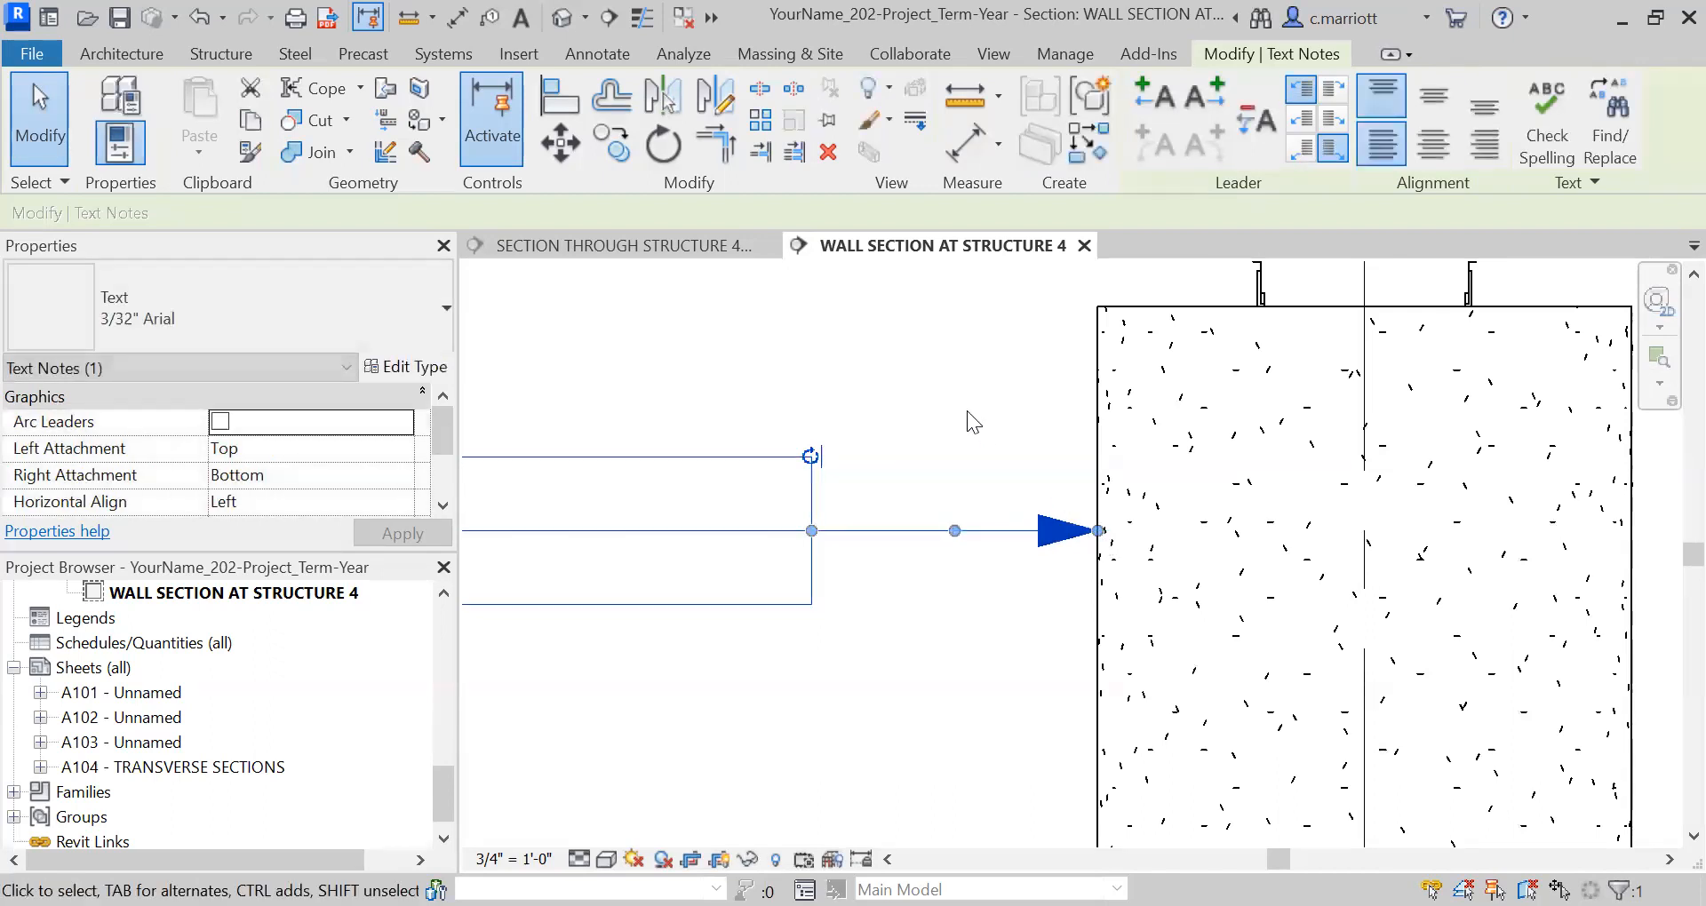
left_click(967, 411)
Examine the dashed part of the concrete pier below grade and the overall annotated wall section from foundation to roof
scroll(977, 440, "down", 5)
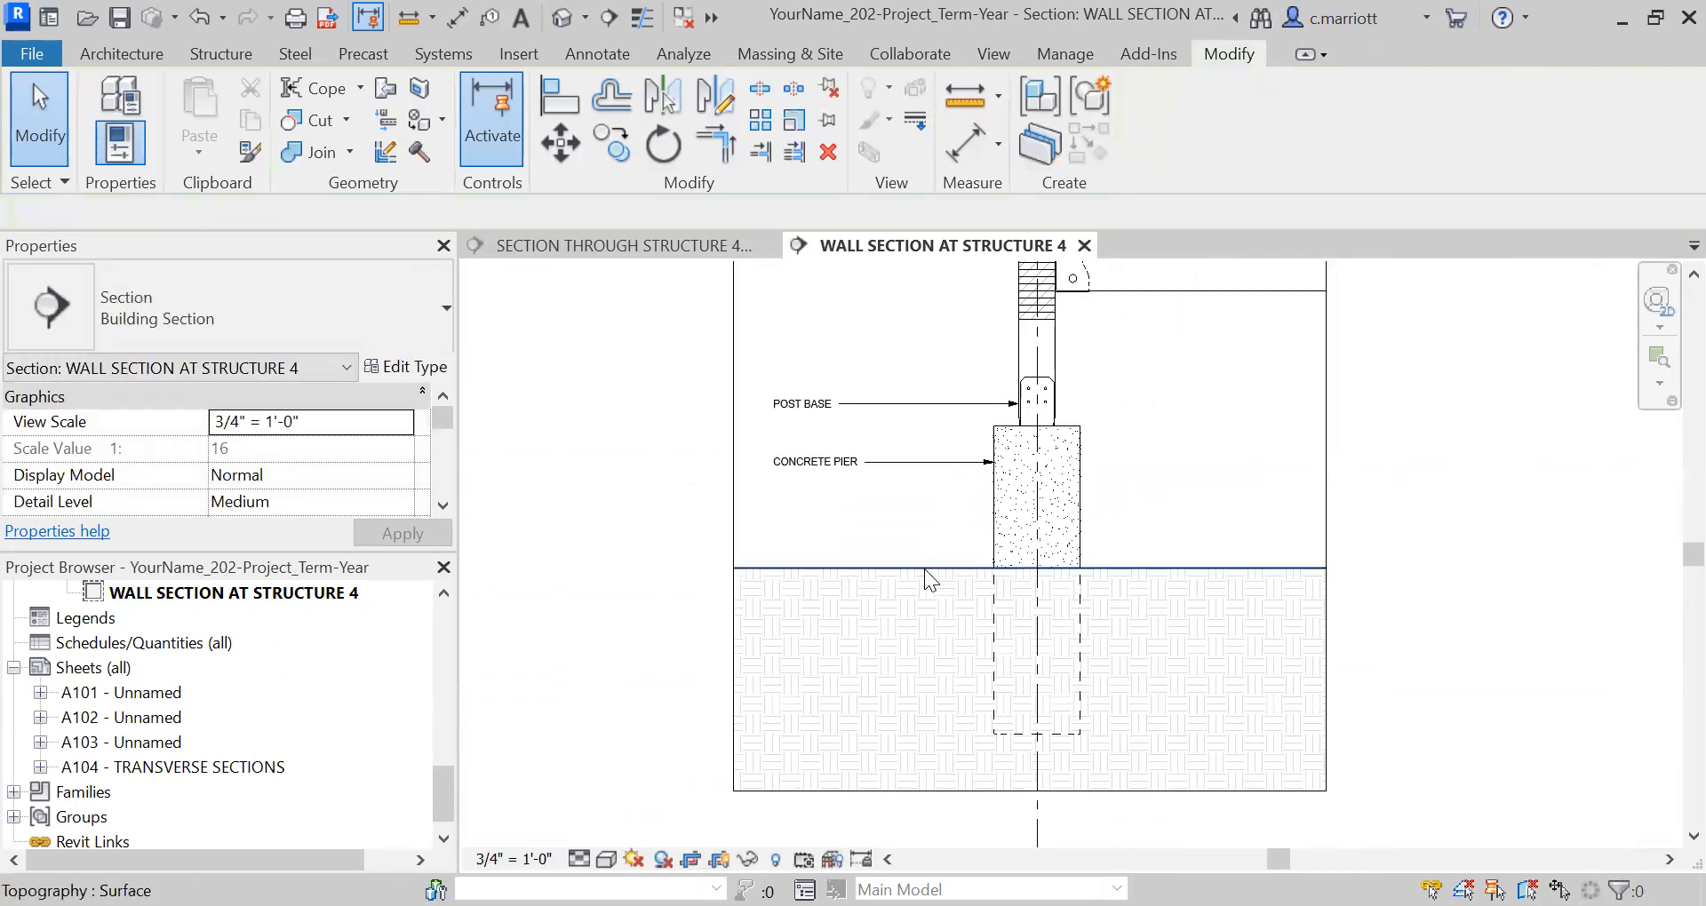
middle_click_drag(948, 559, 979, 576)
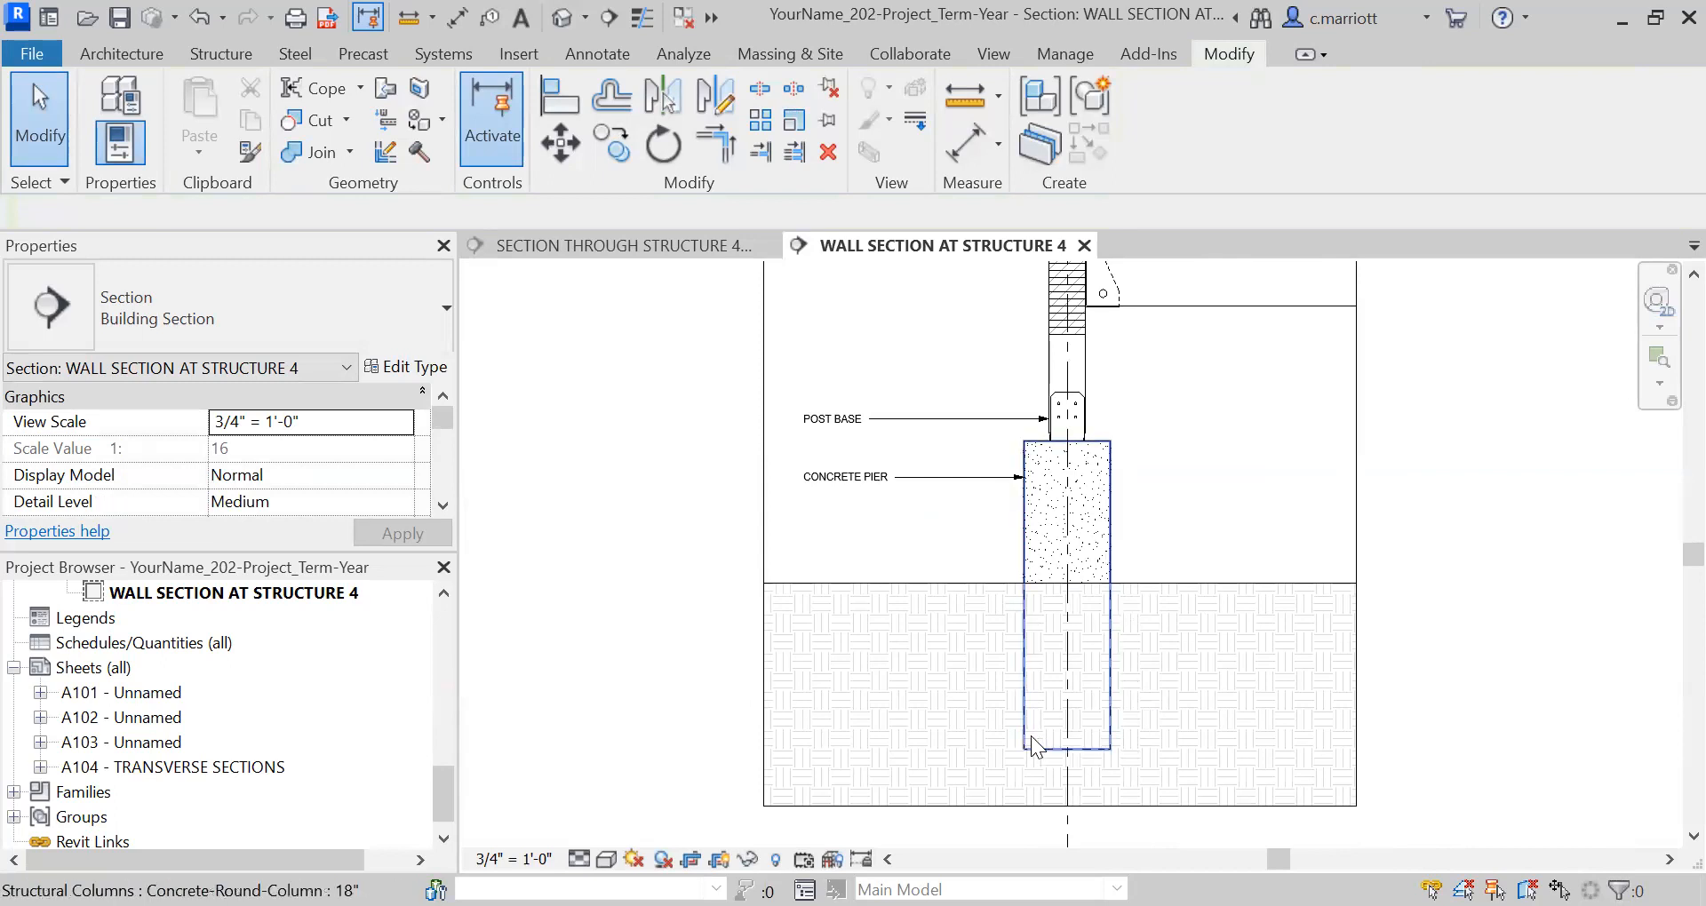
scroll(1002, 601, "down", 5)
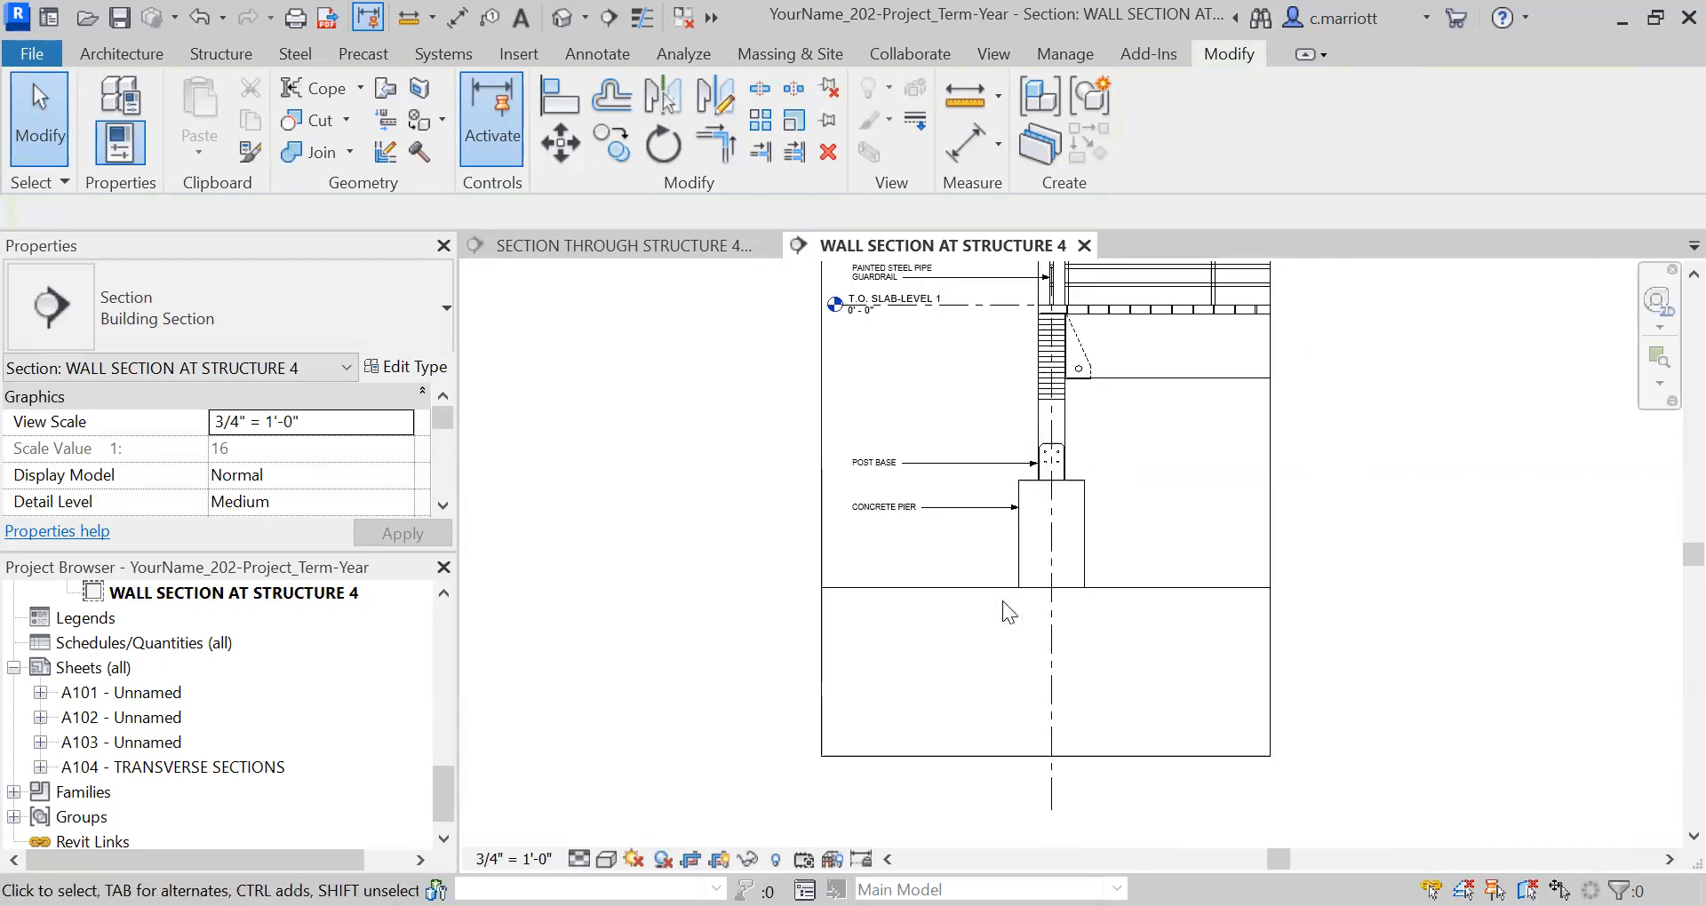
scroll(1009, 498, "up", 3)
scroll(1004, 414, "up", 2)
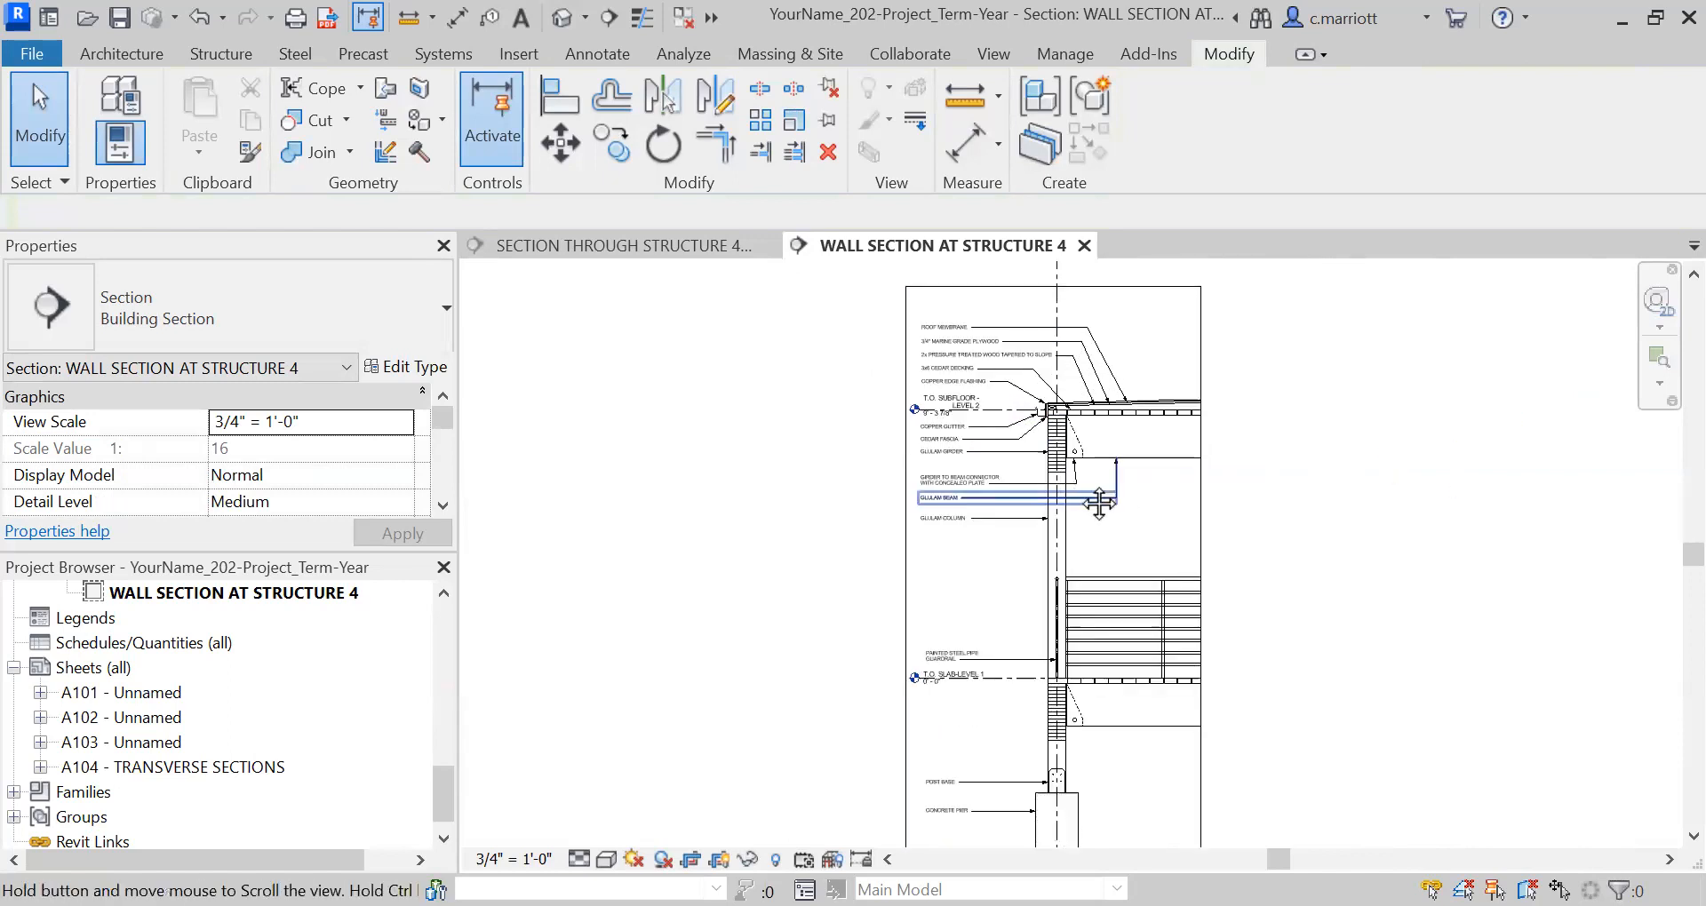
scroll(1073, 496, "up", 1)
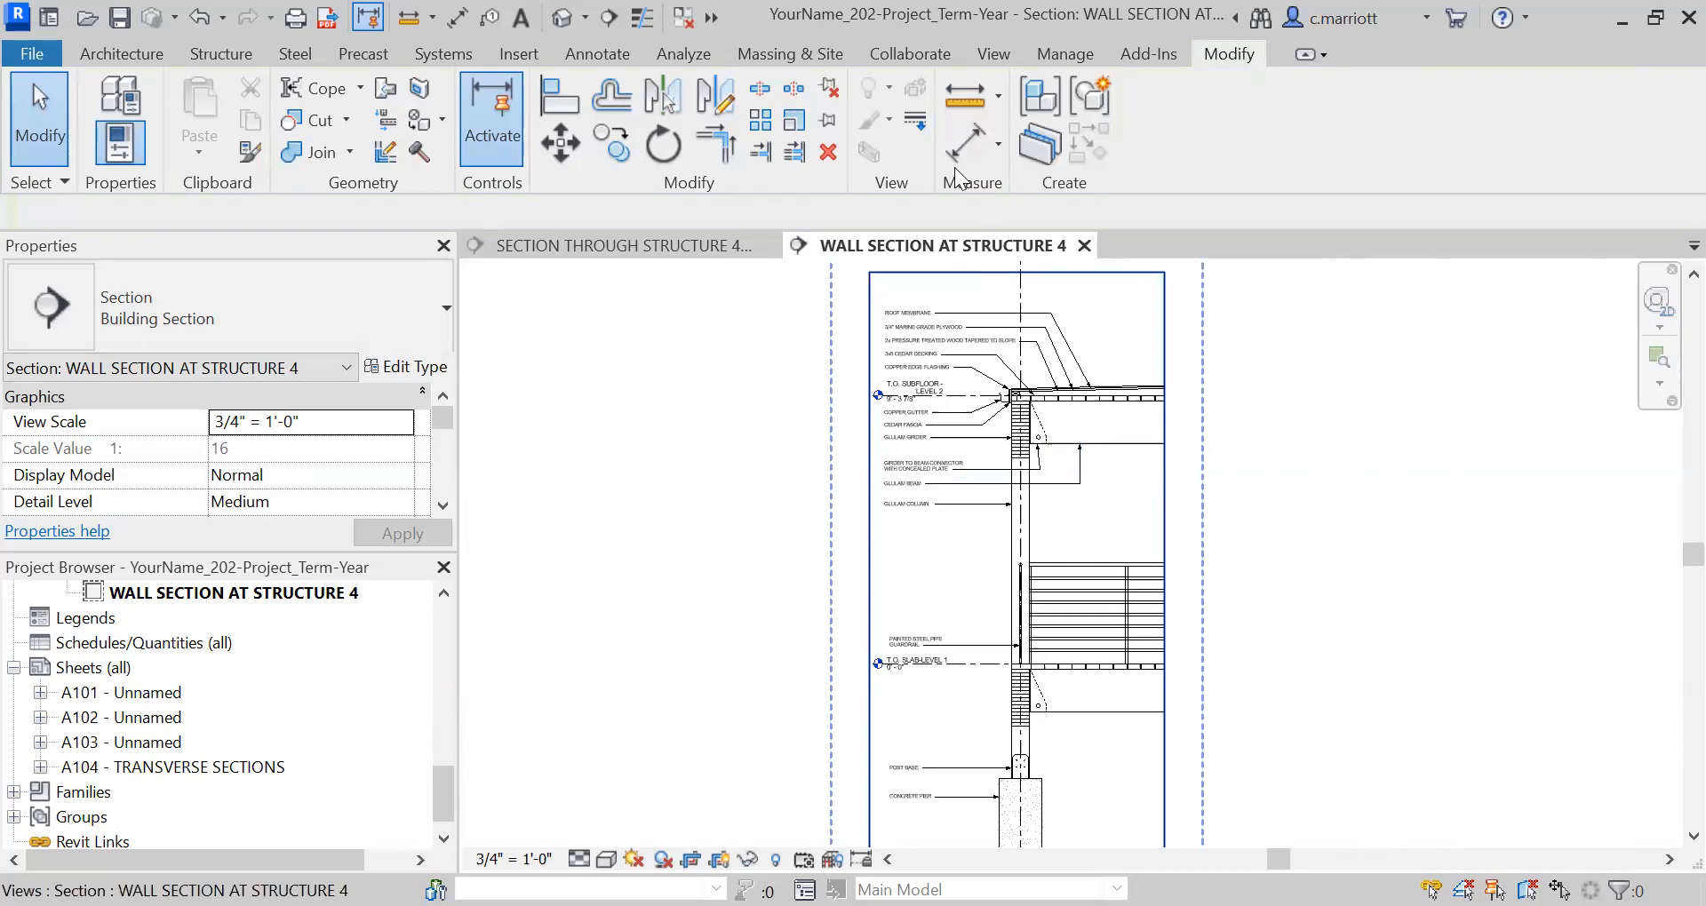